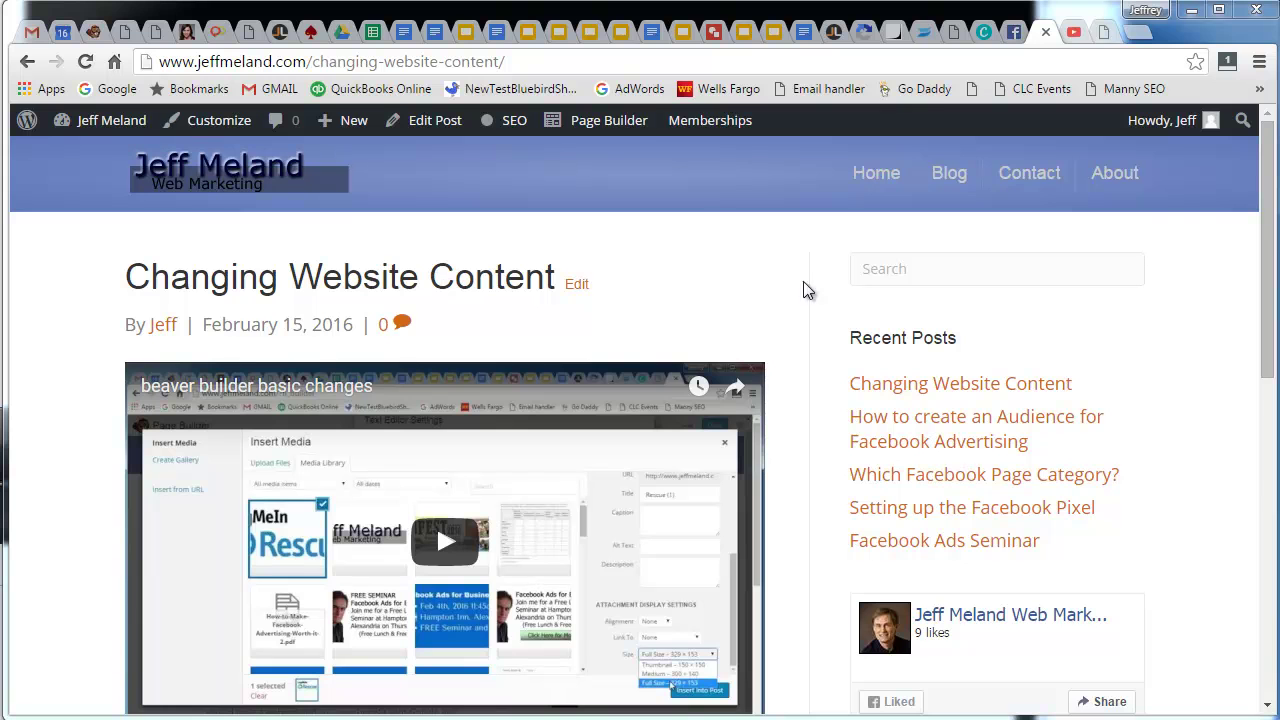
Open the "Changing Website Content" post in Page Builder and open the text module containing the video and paragraph for editing.
left_click(607, 128)
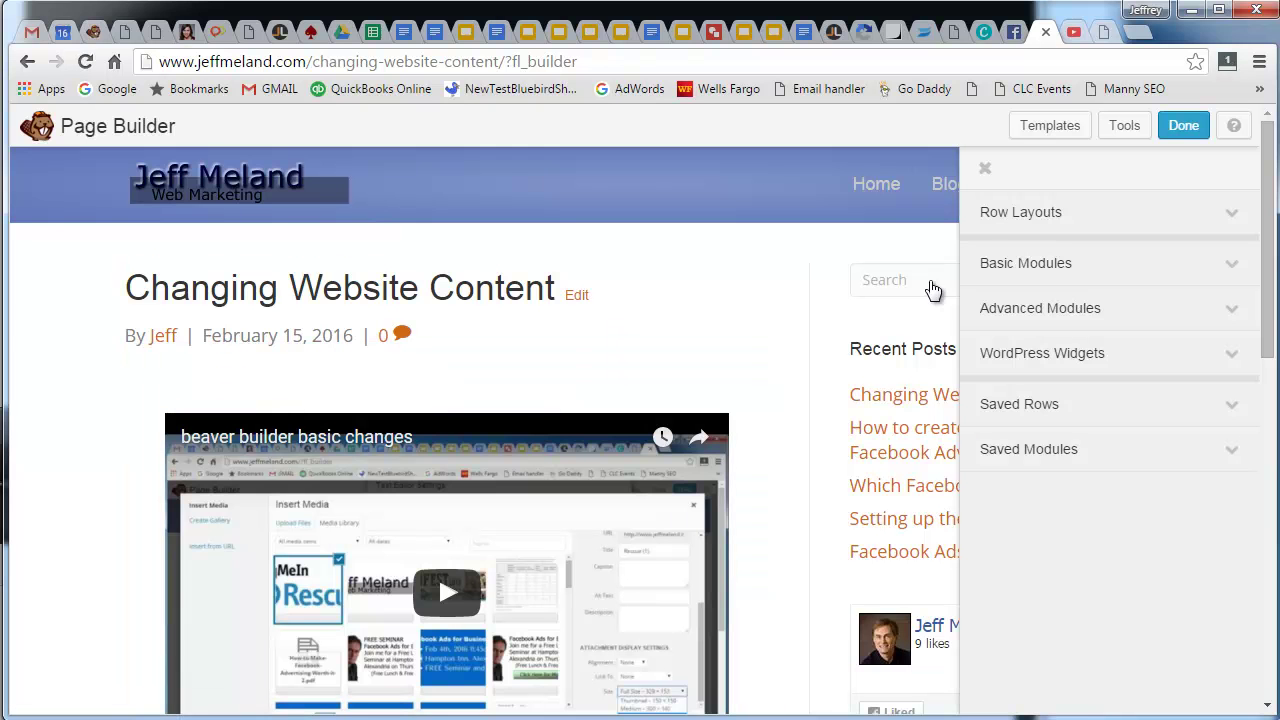
left_click(985, 168)
scroll(778, 403, "down", 6)
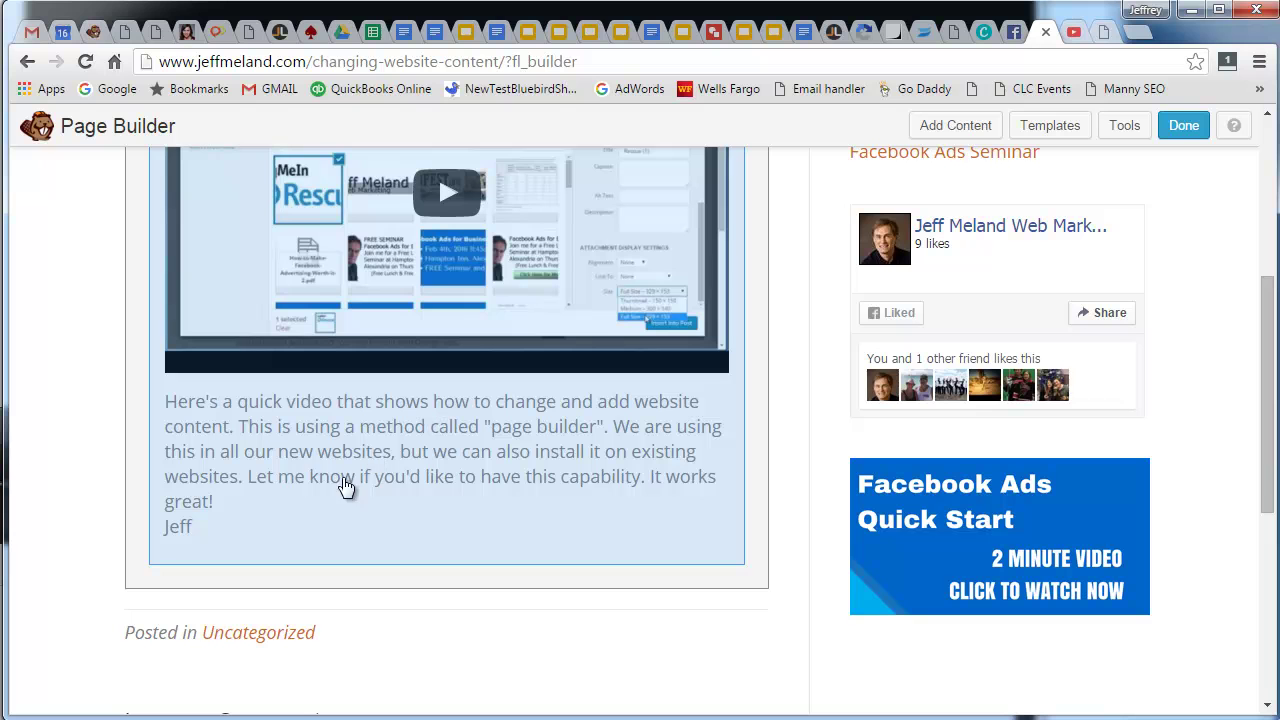
left_click(298, 460)
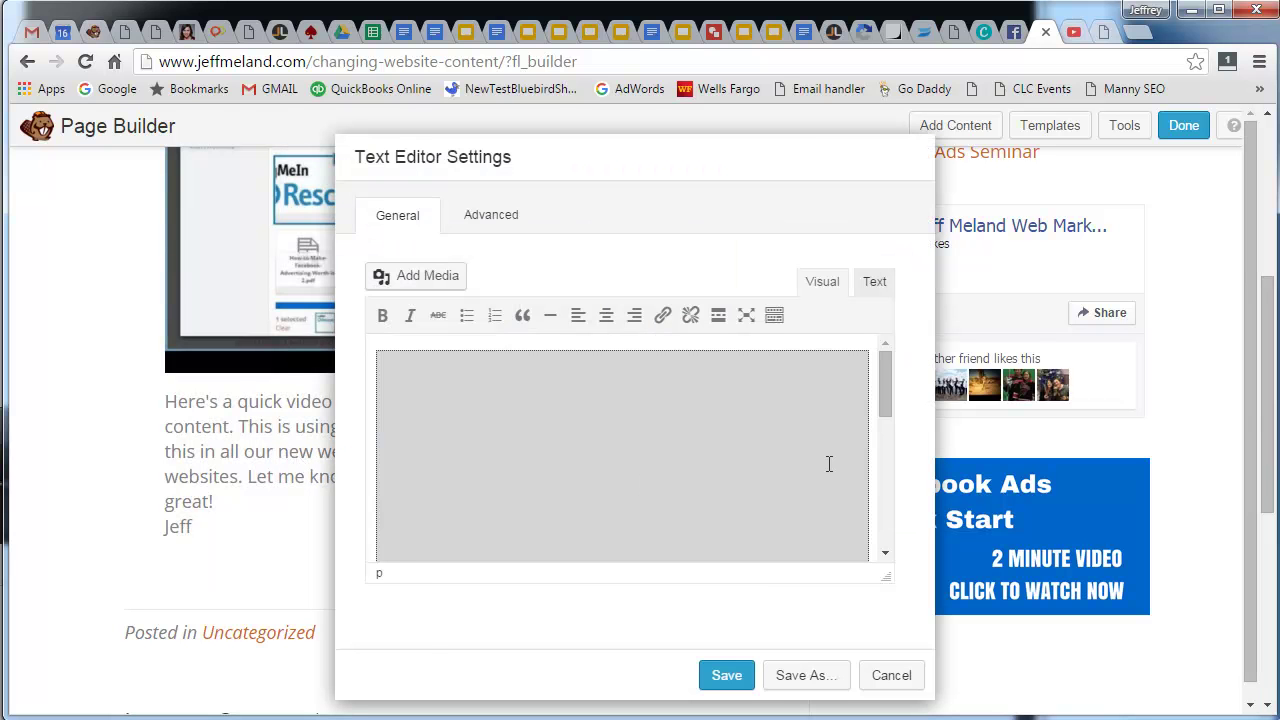
Add the sentence "here is the pdf document." after "It works great!" in the paragraph below the video.
left_click_drag(885, 385, 869, 525)
left_click(493, 517)
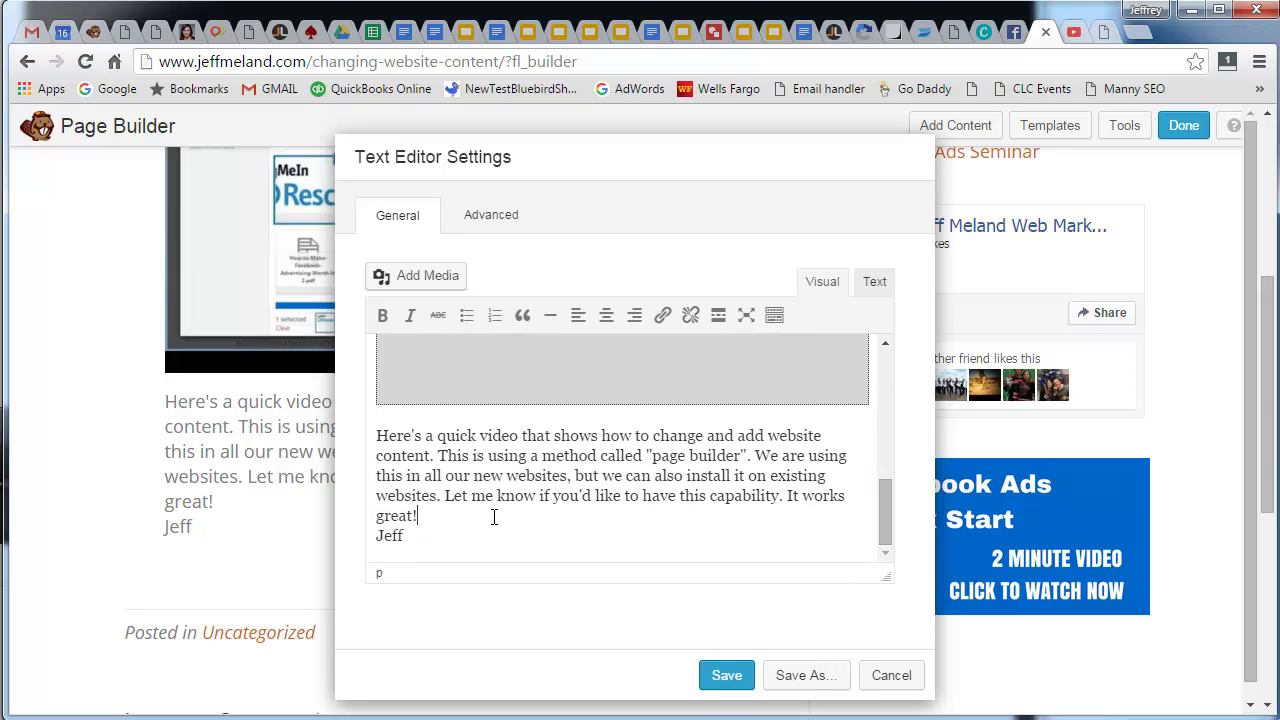
type("here is the p")
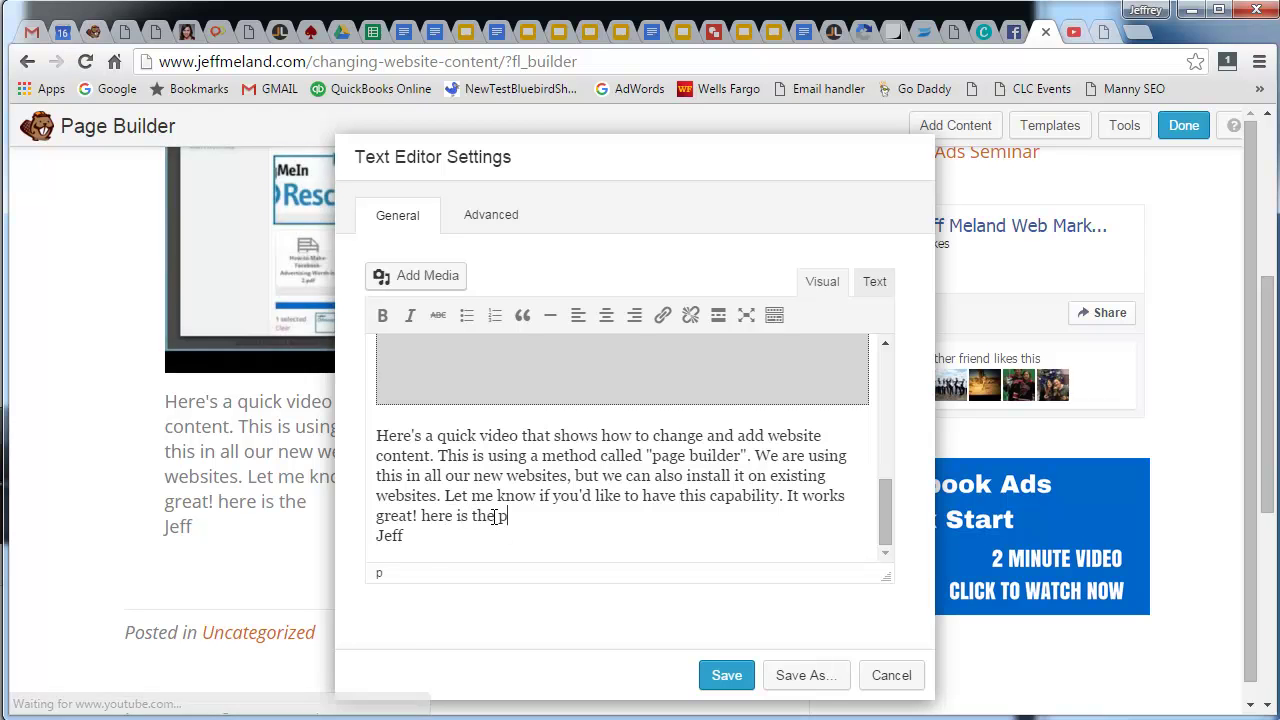
type("df do")
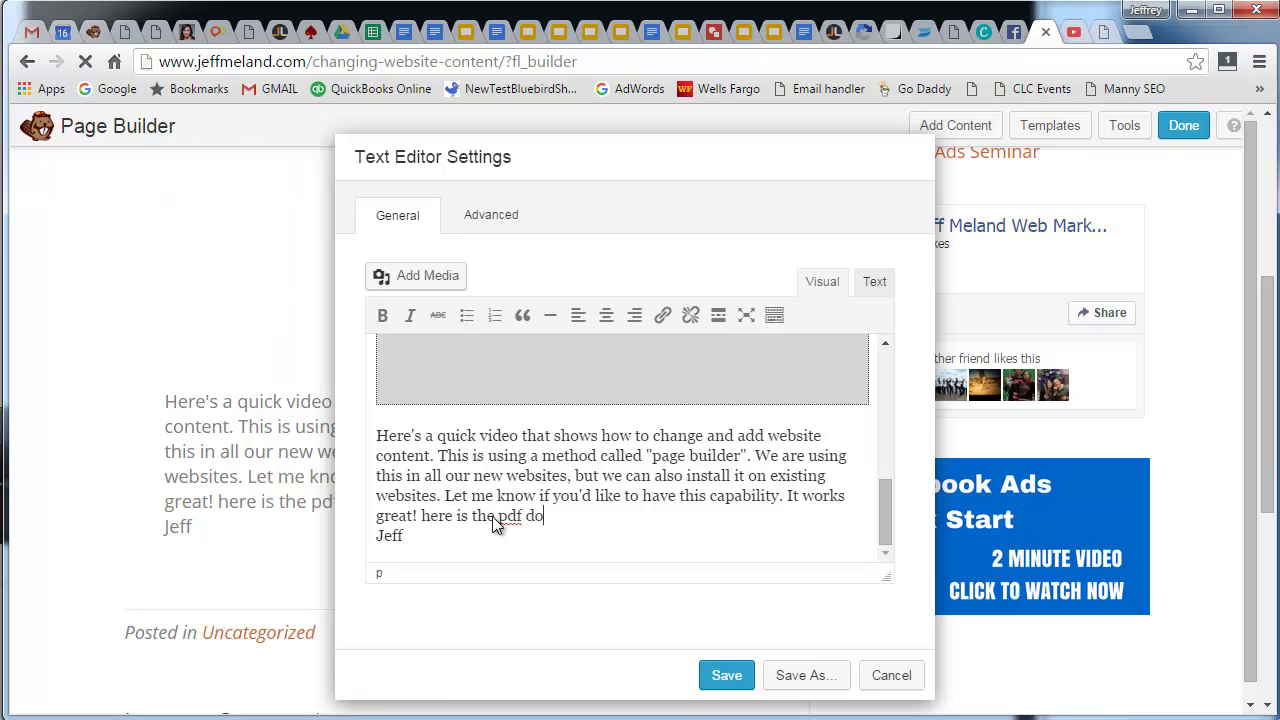
type("cument")
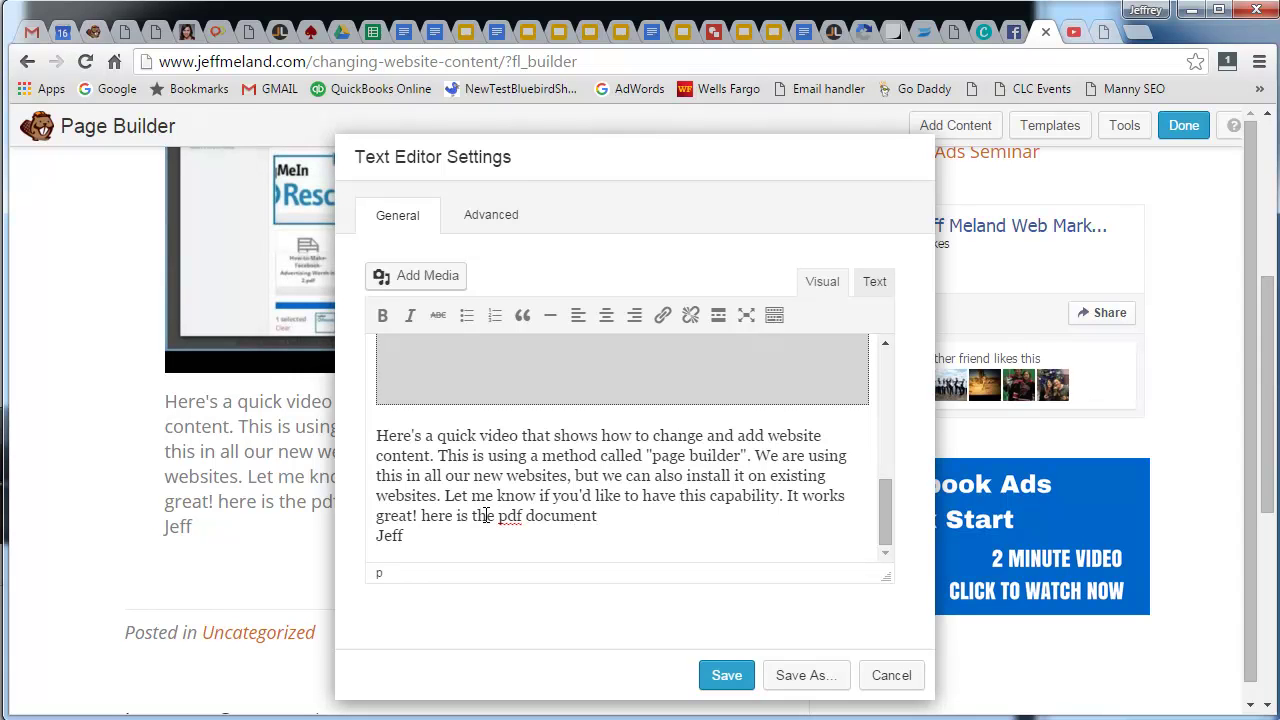
type(".")
Select "here is the pdf document" as the text to replace and upload "How to Make Facebook Advertising Worth it (2).pdf" to the media library.
left_click_drag(421, 517, 595, 515)
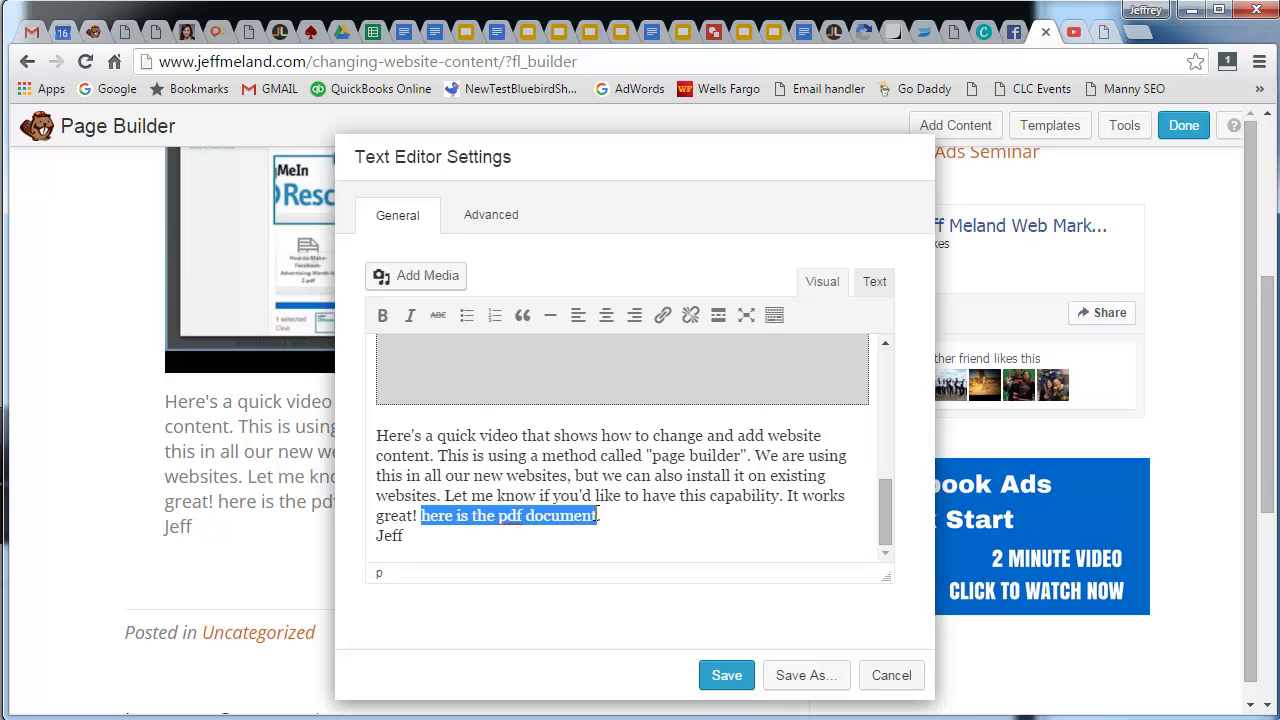
left_click(621, 516)
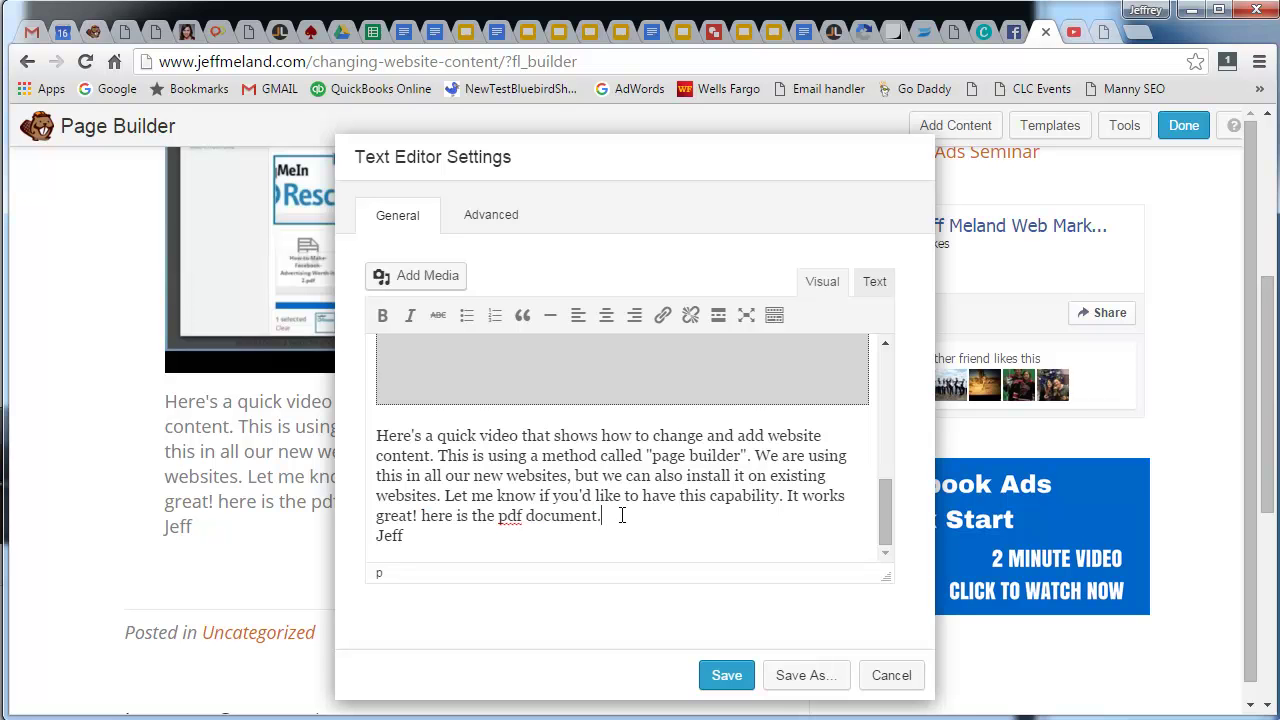
left_click_drag(421, 516, 602, 517)
left_click(437, 277)
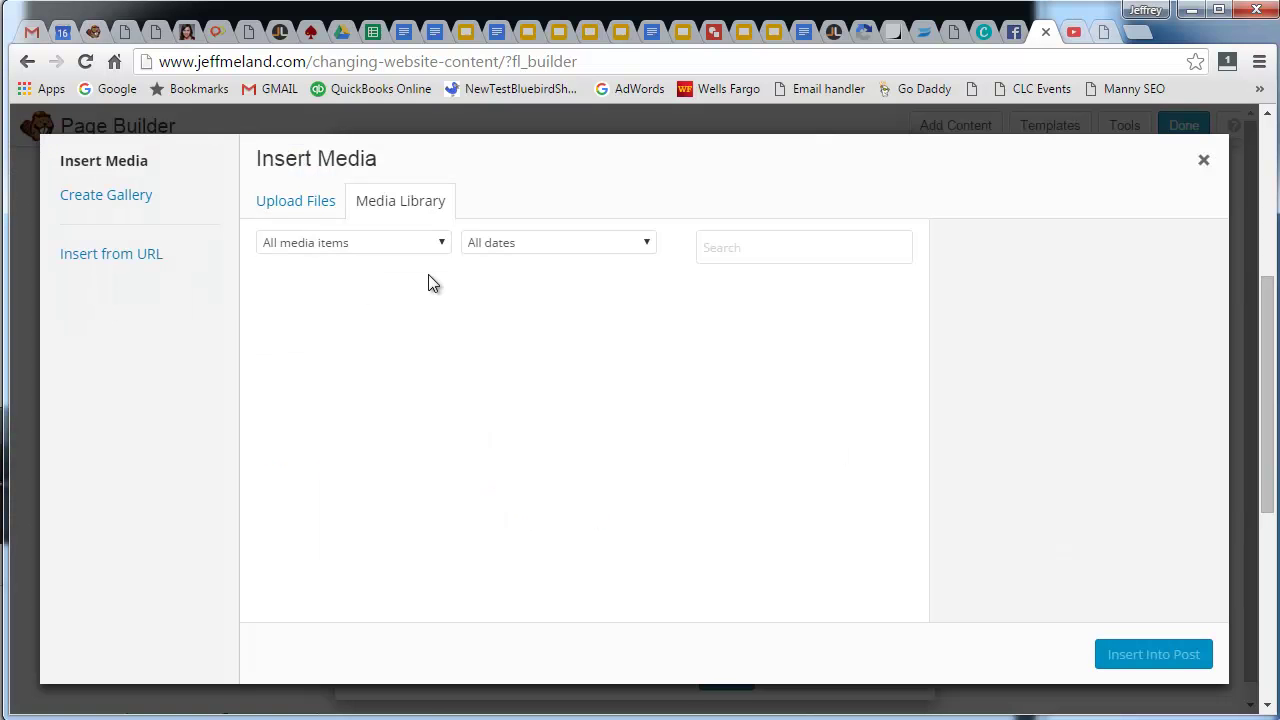
left_click(310, 204)
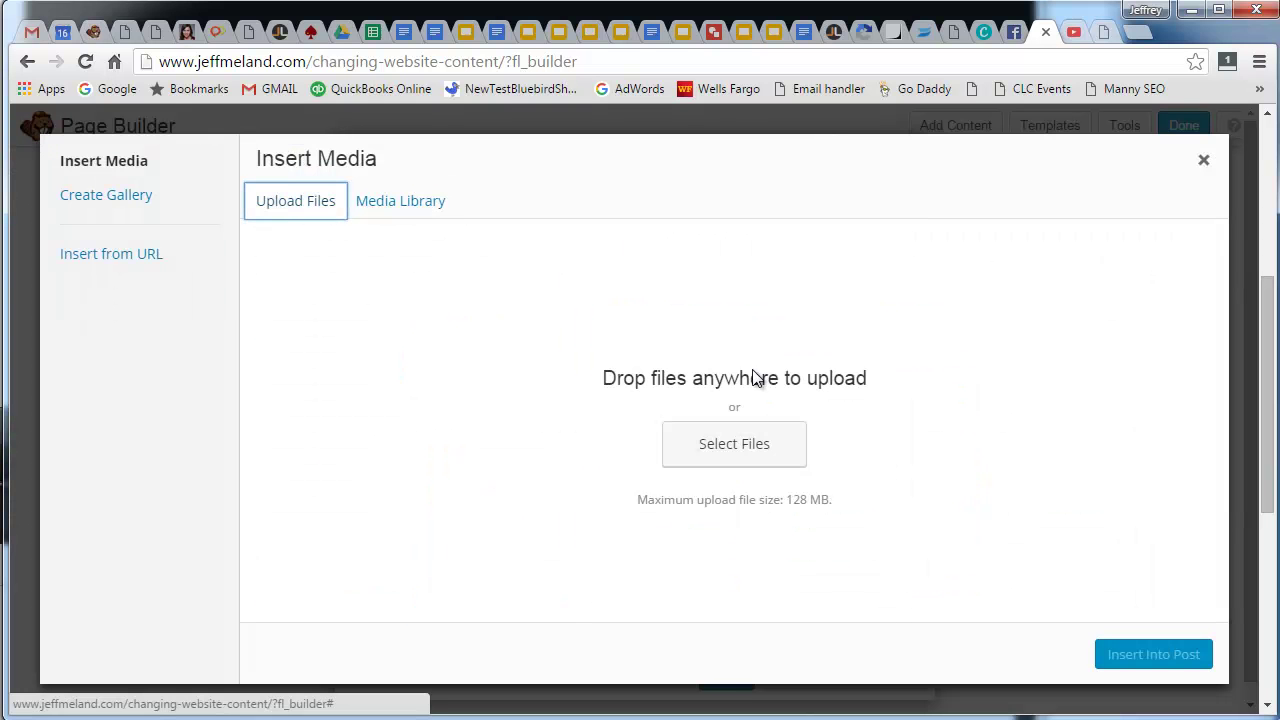
left_click(752, 445)
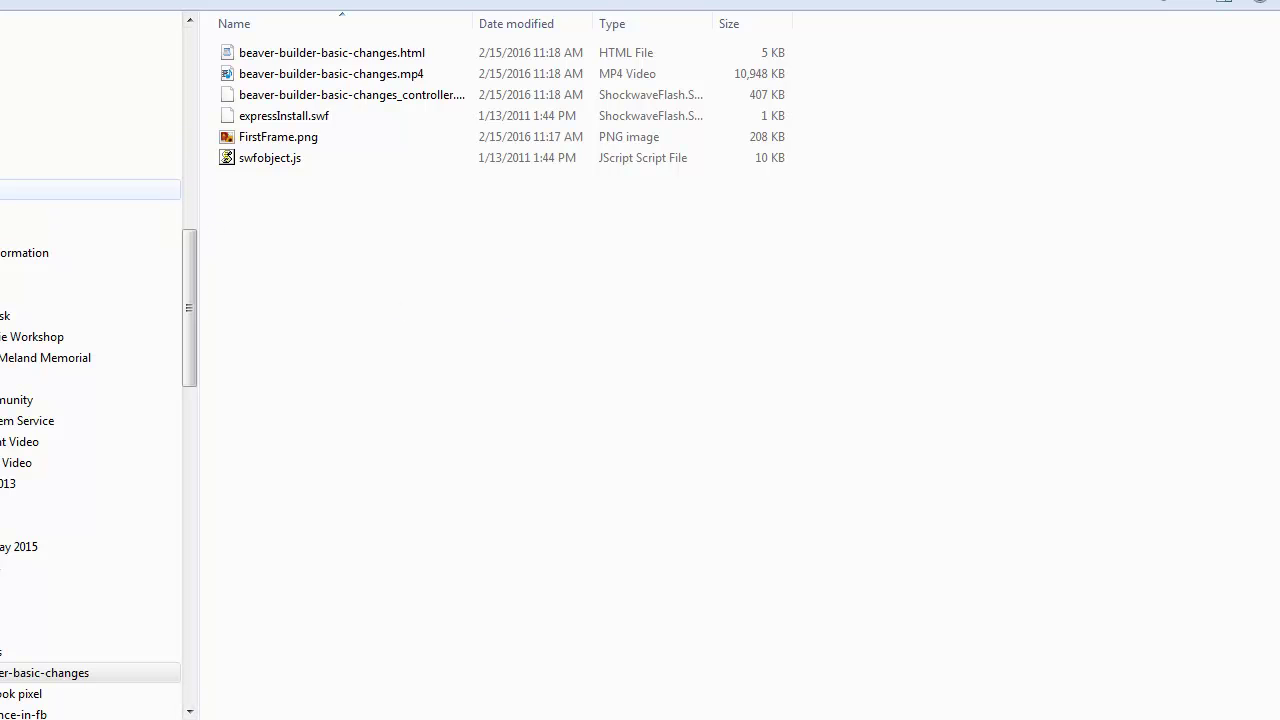
left_click_drag(185, 299, 207, 77)
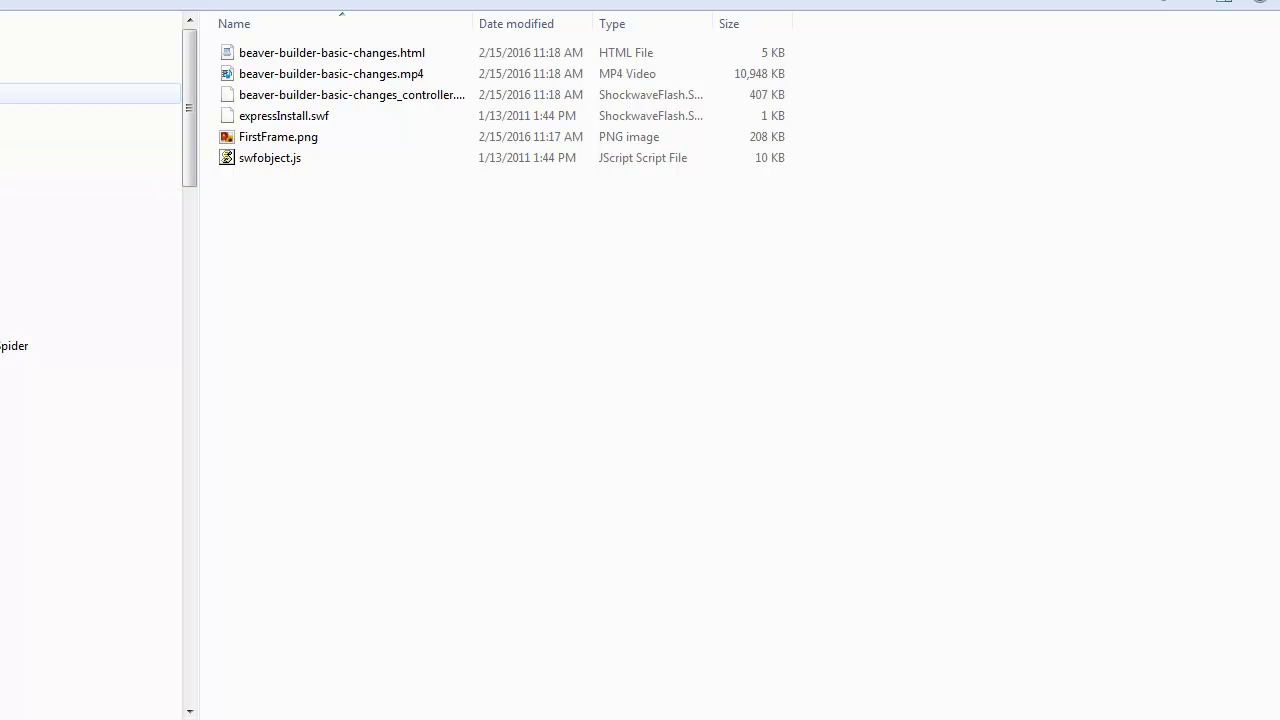
left_click(90, 471)
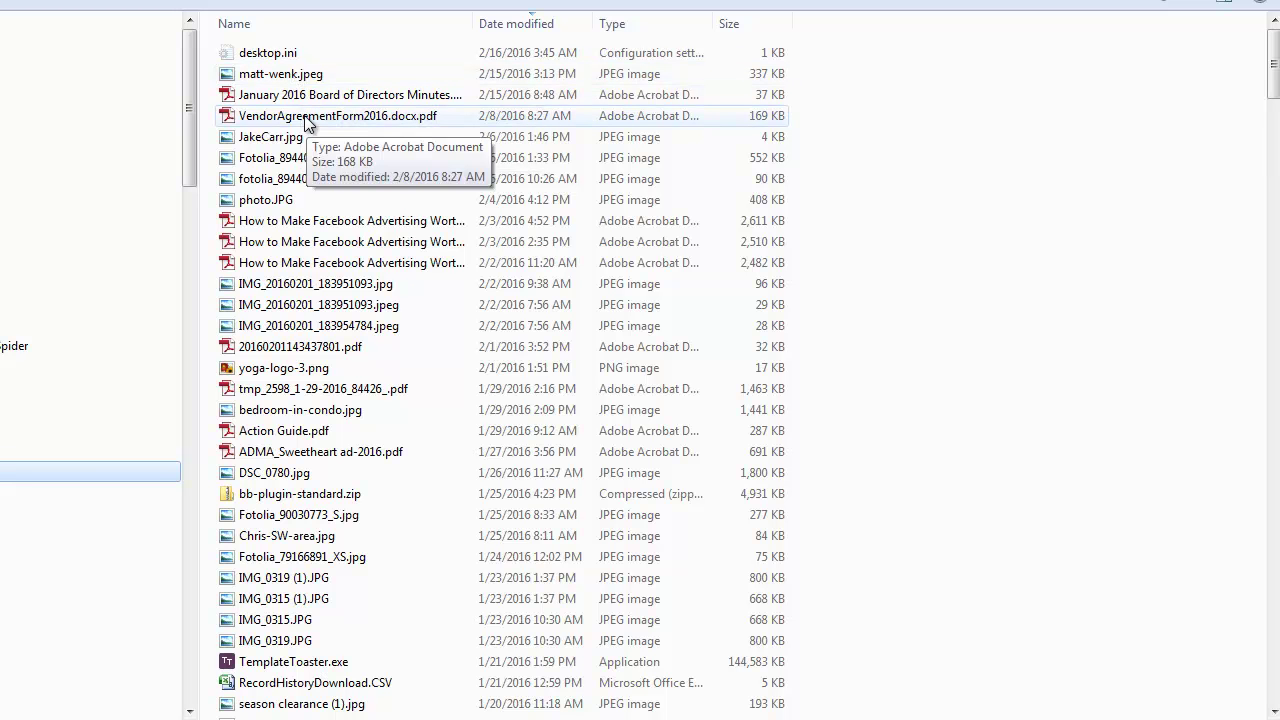
double_click(297, 220)
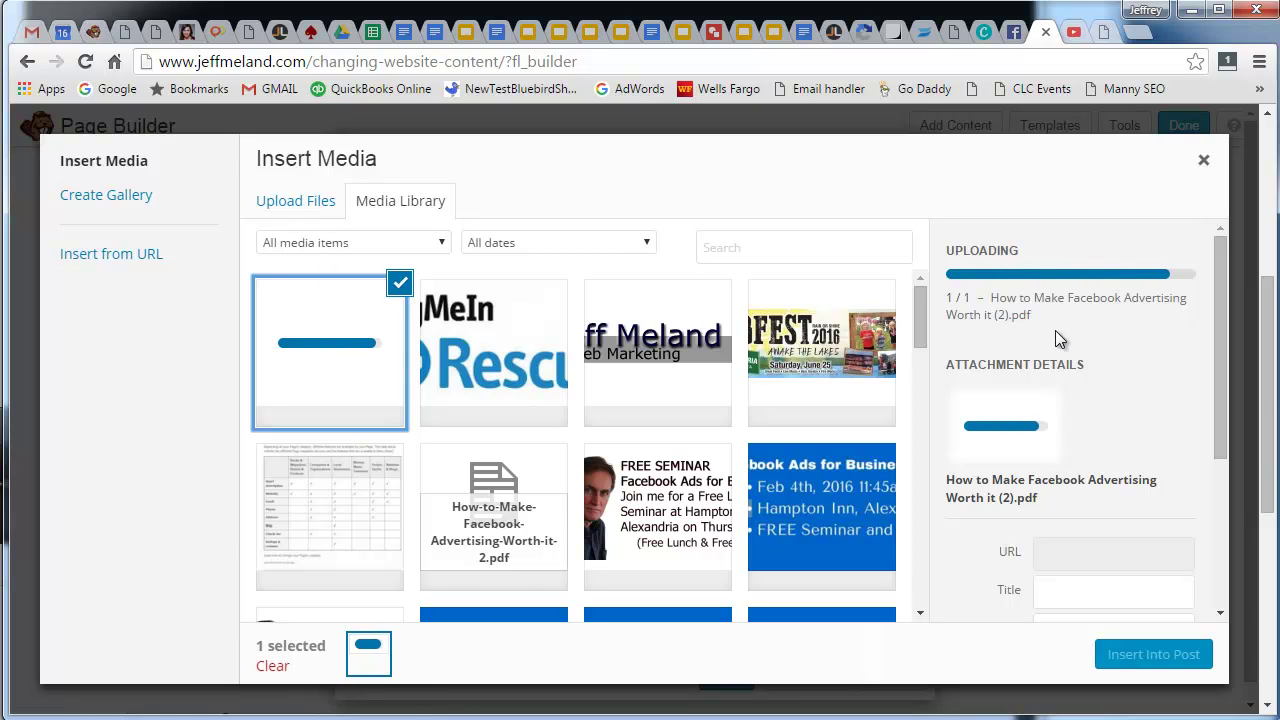
Insert the uploaded PDF into the text as a link to its media file and save the text module.
scroll(1212, 312, "down", 3)
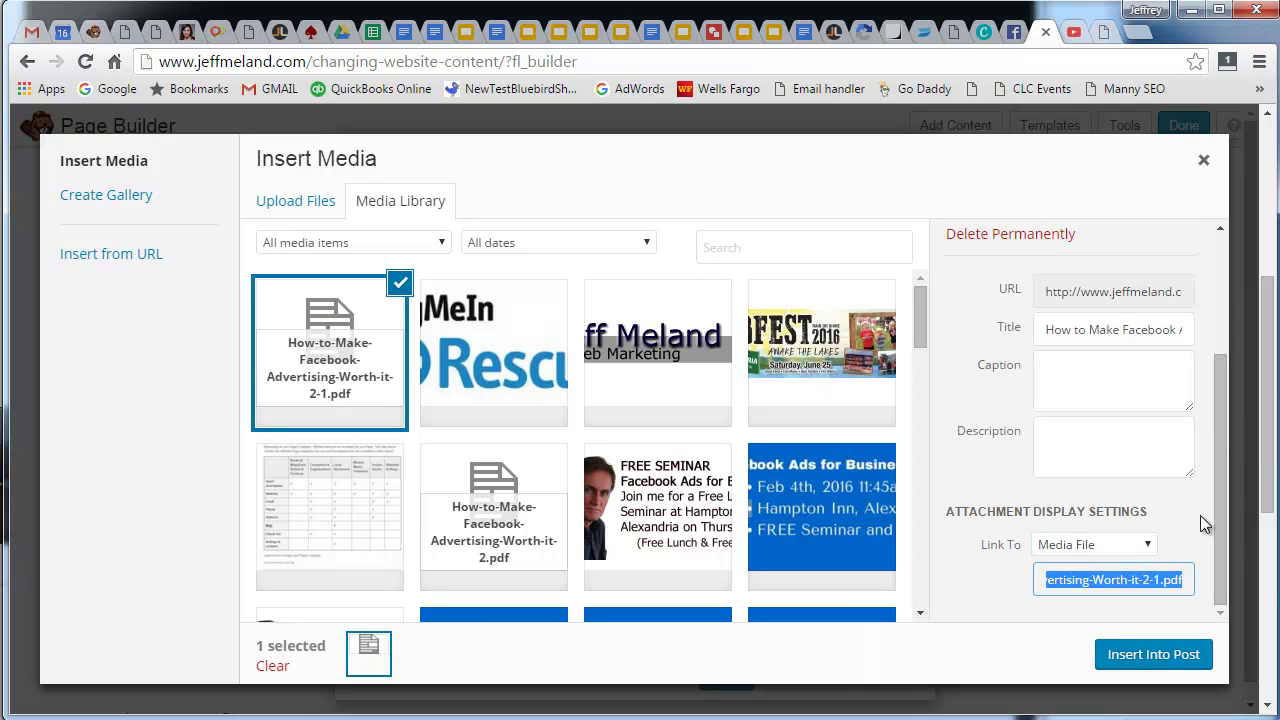
scroll(1203, 520, "down", 3)
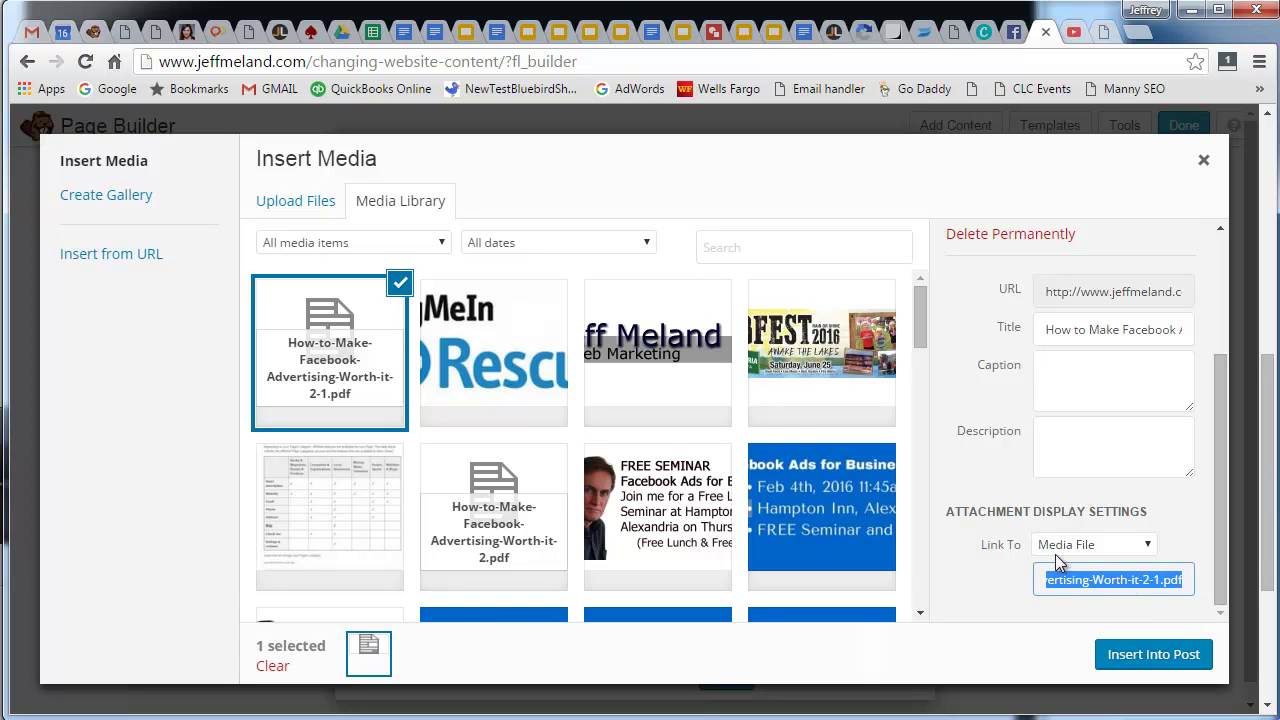
left_click(1155, 656)
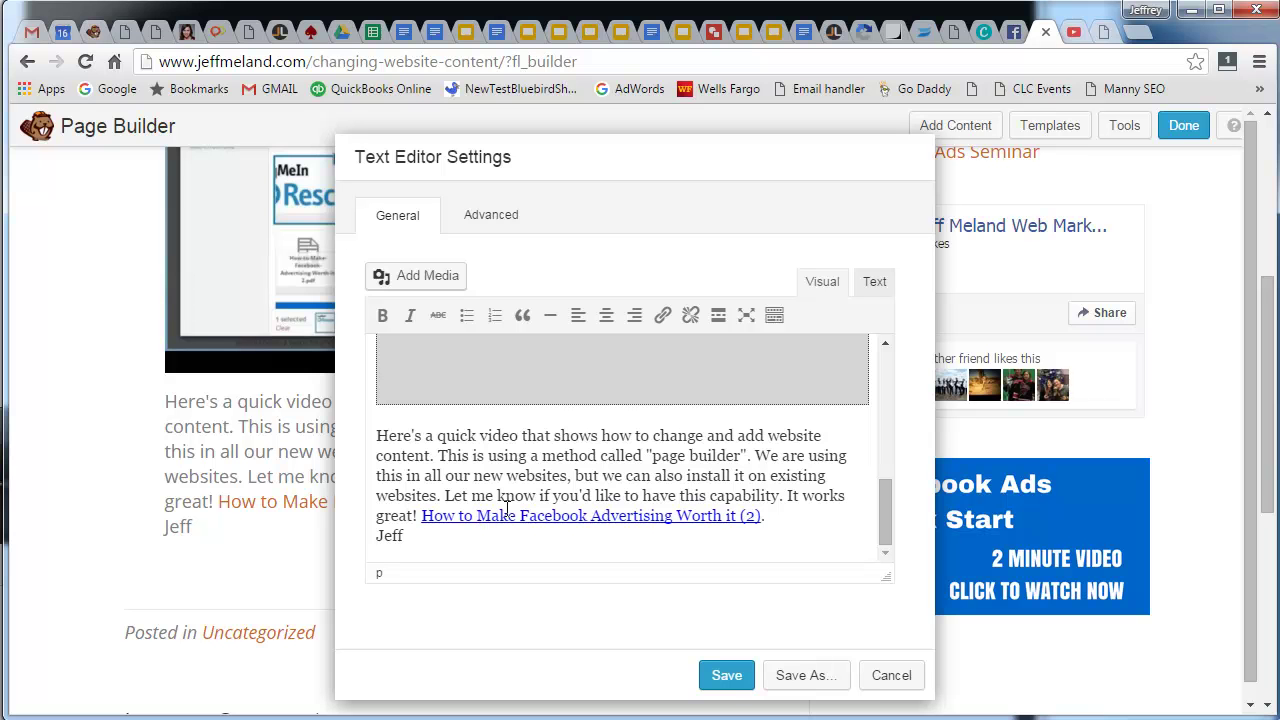
left_click(726, 677)
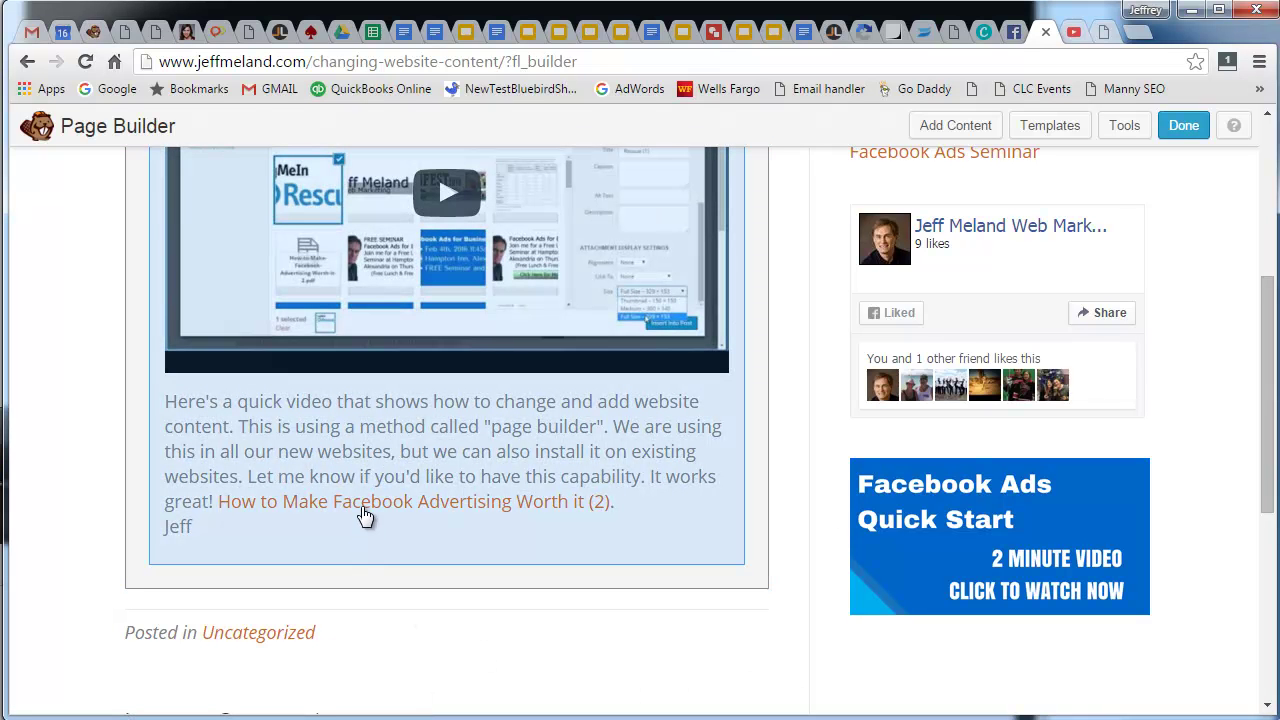
Finish editing in Page Builder and publish the changes to the post.
left_click(362, 510)
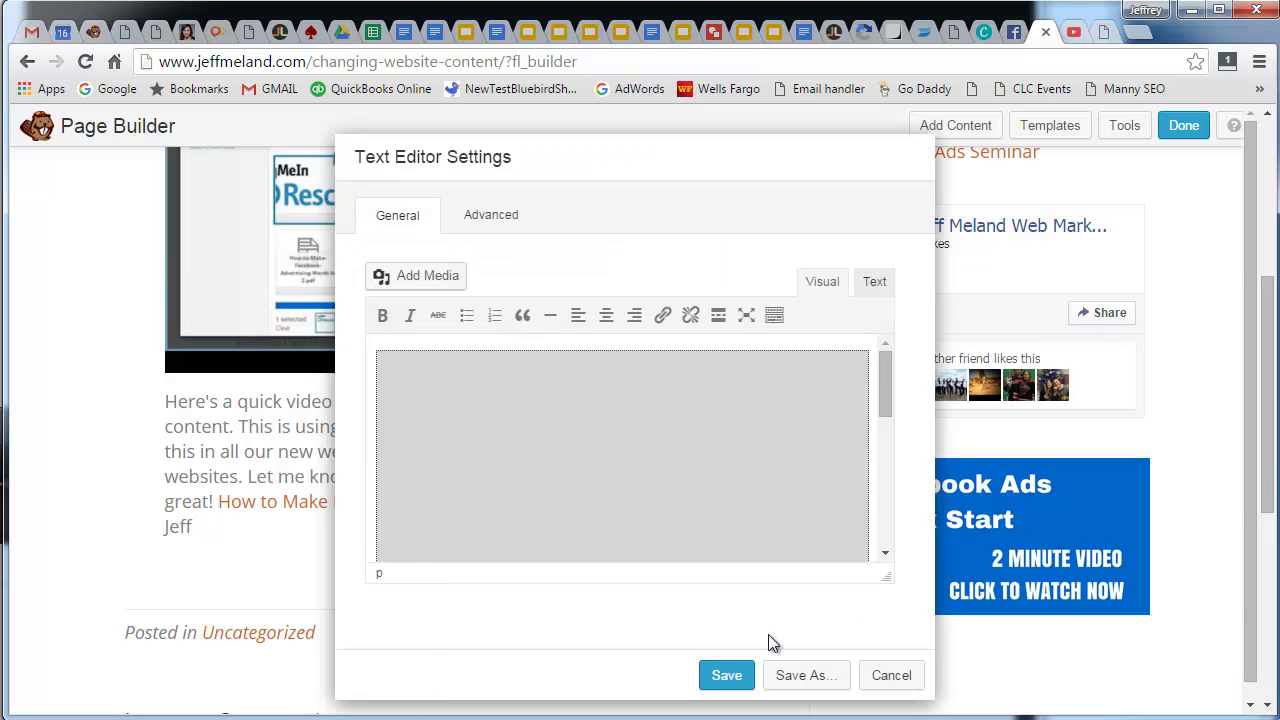
left_click(900, 675)
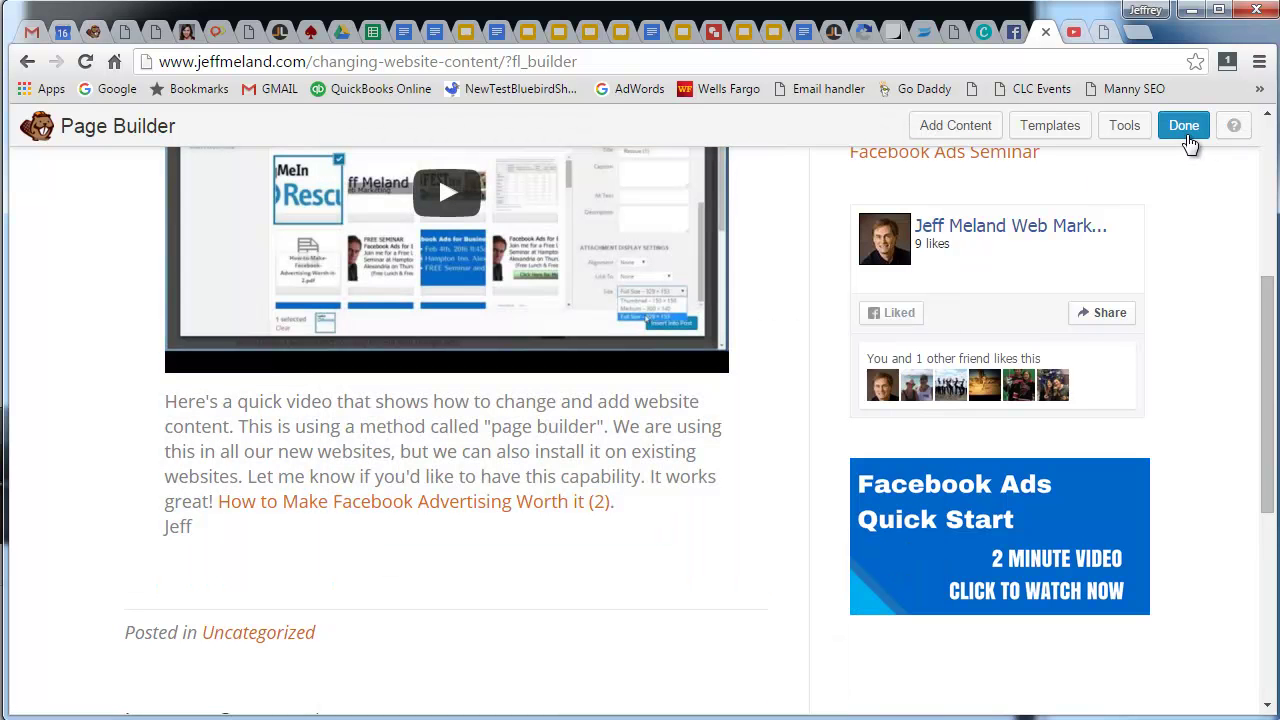
left_click(1188, 140)
left_click(622, 357)
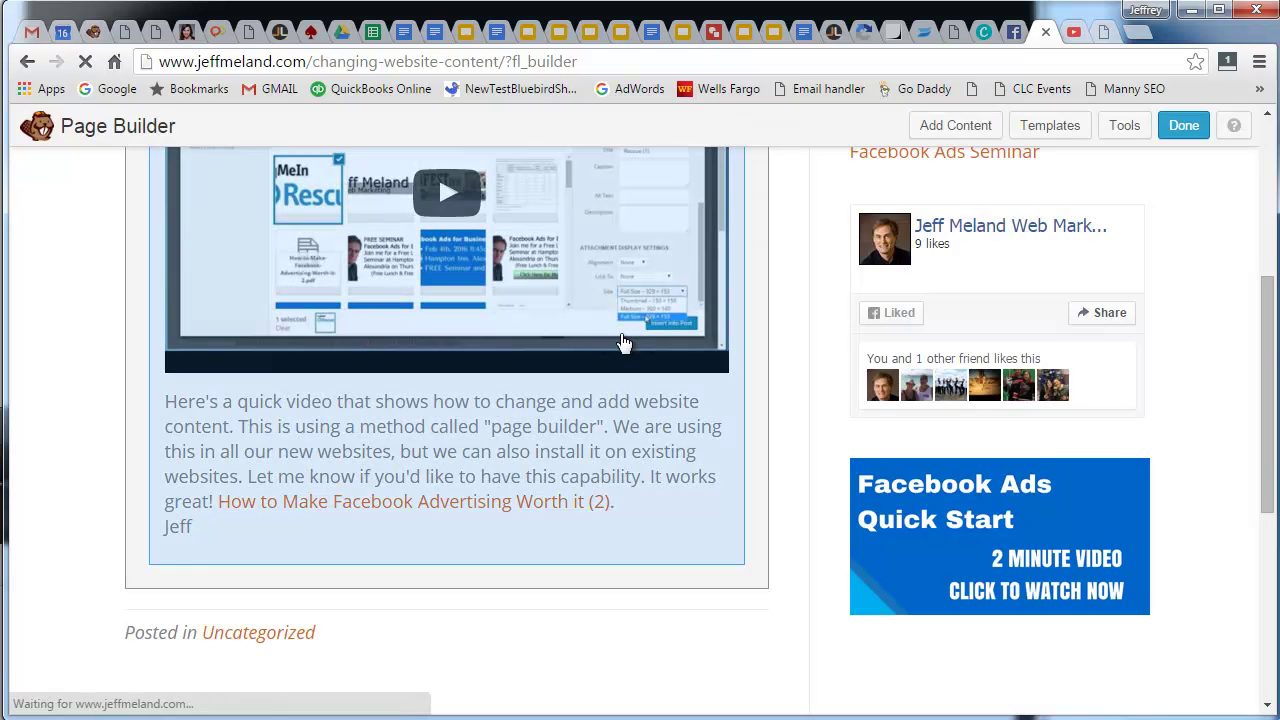
Open the new PDF link on the published post to test it, look through the document, and return to the post.
scroll(748, 401, "down", 6)
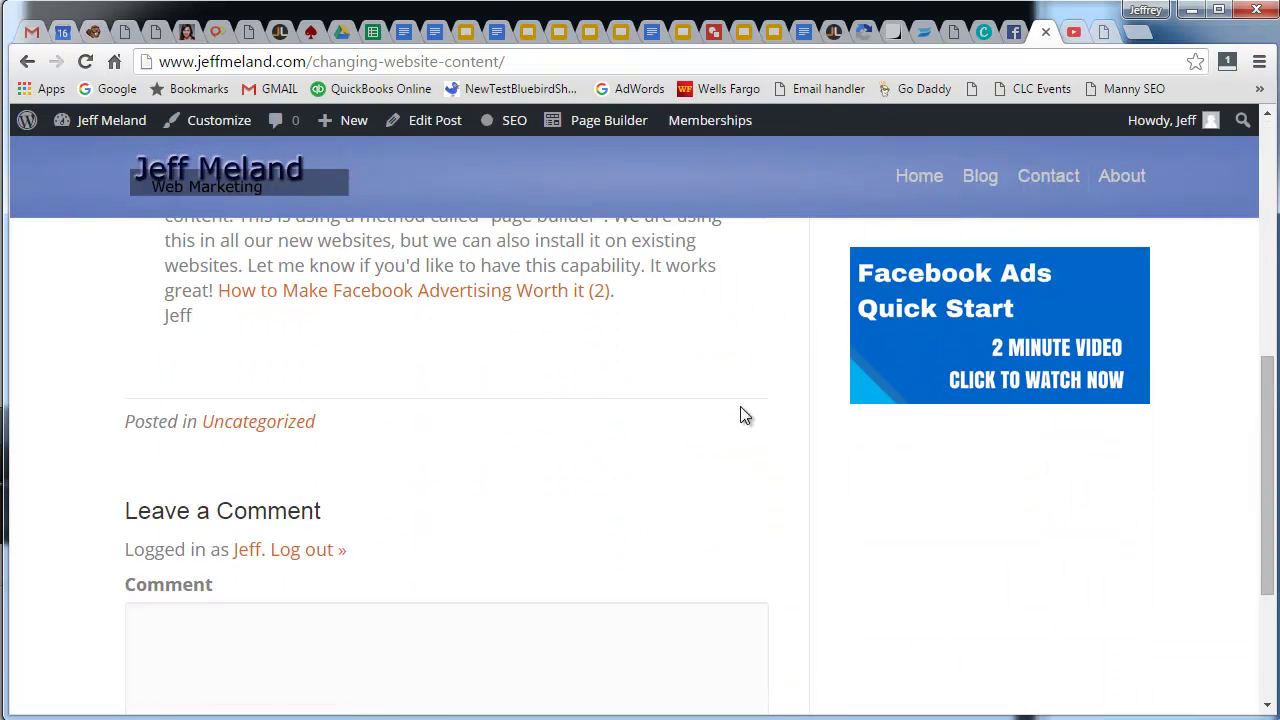
scroll(745, 415, "up", 2)
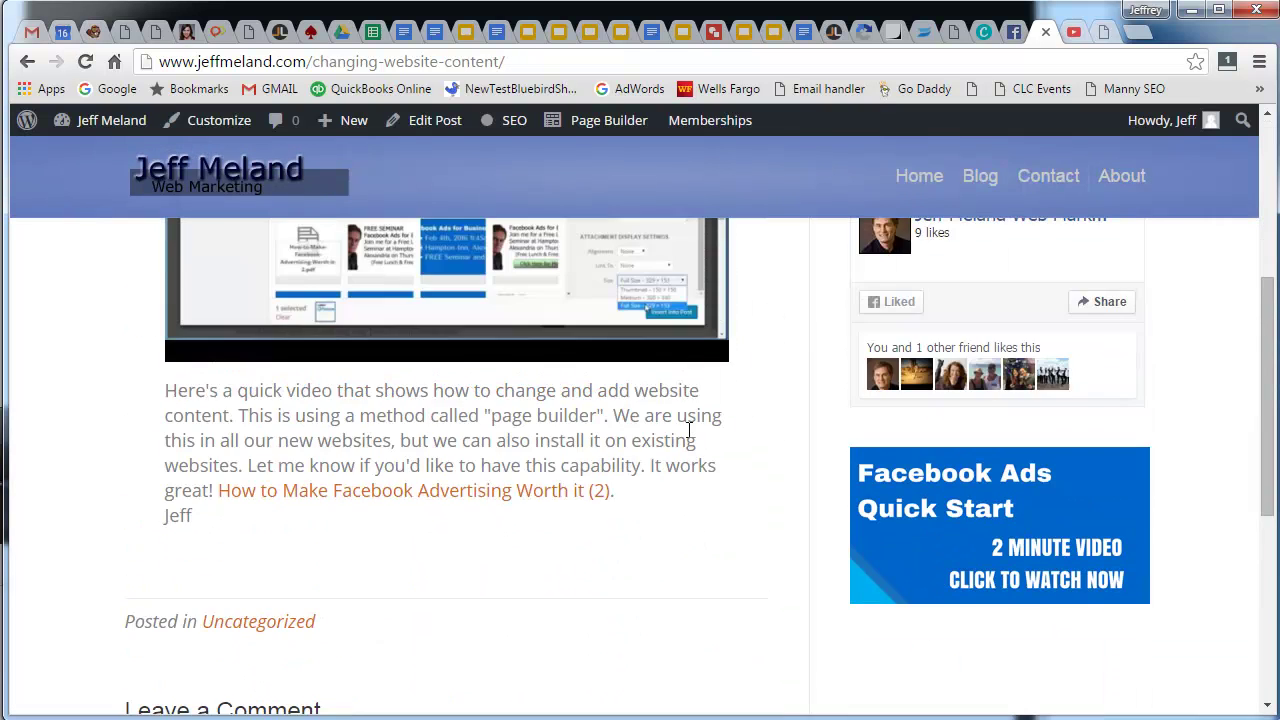
left_click(437, 490)
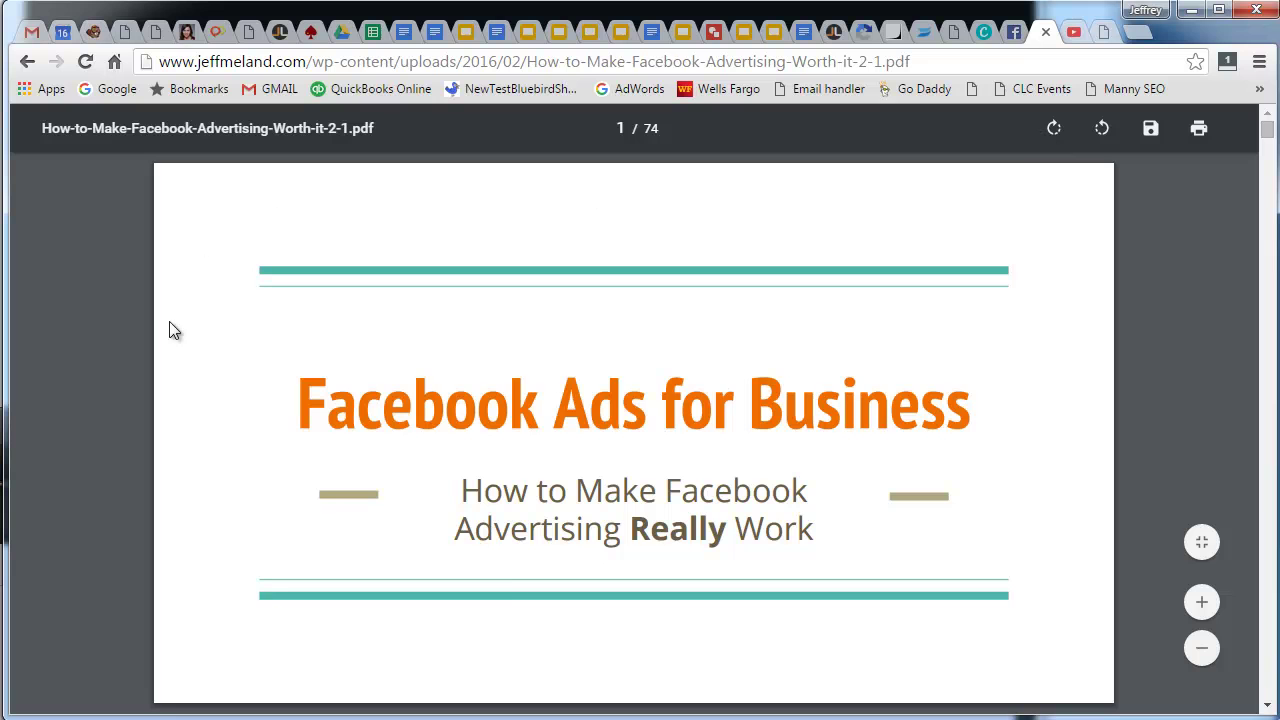
scroll(480, 583, "down", 4)
scroll(480, 583, "up", 4)
left_click(27, 62)
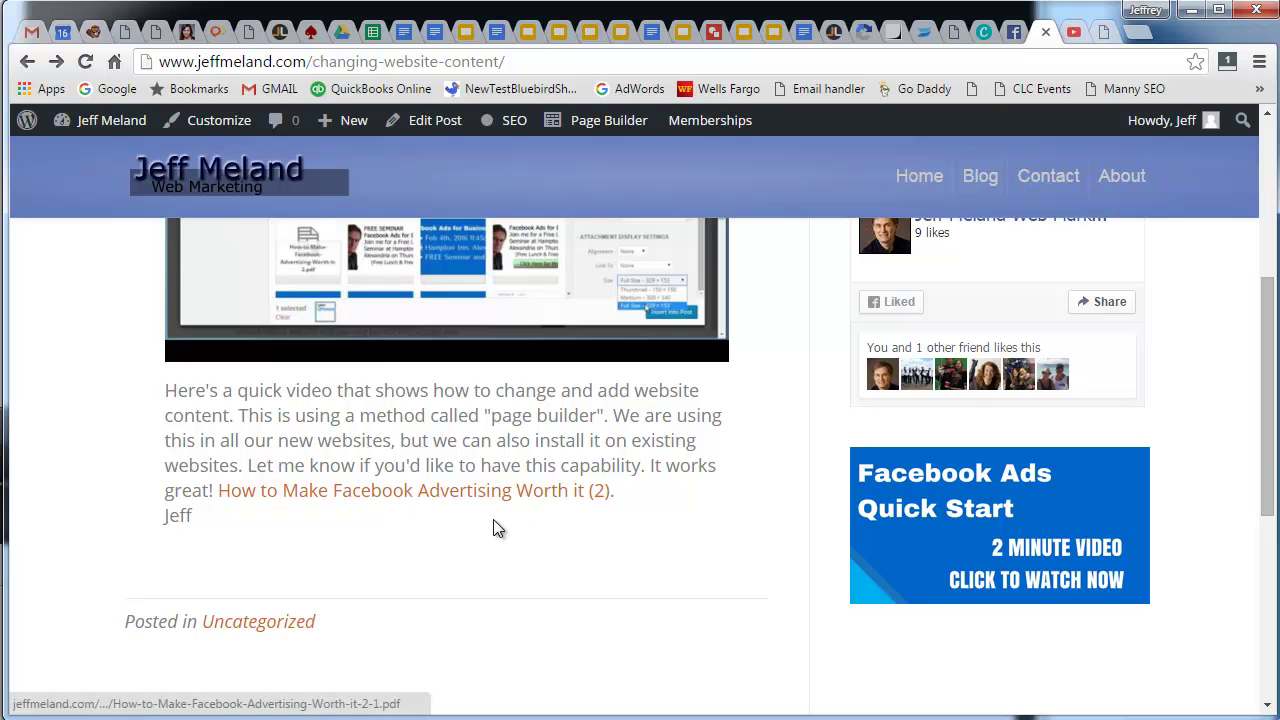
Reopen the post's text module in Page Builder and open the PDF link's settings for editing.
left_click(604, 124)
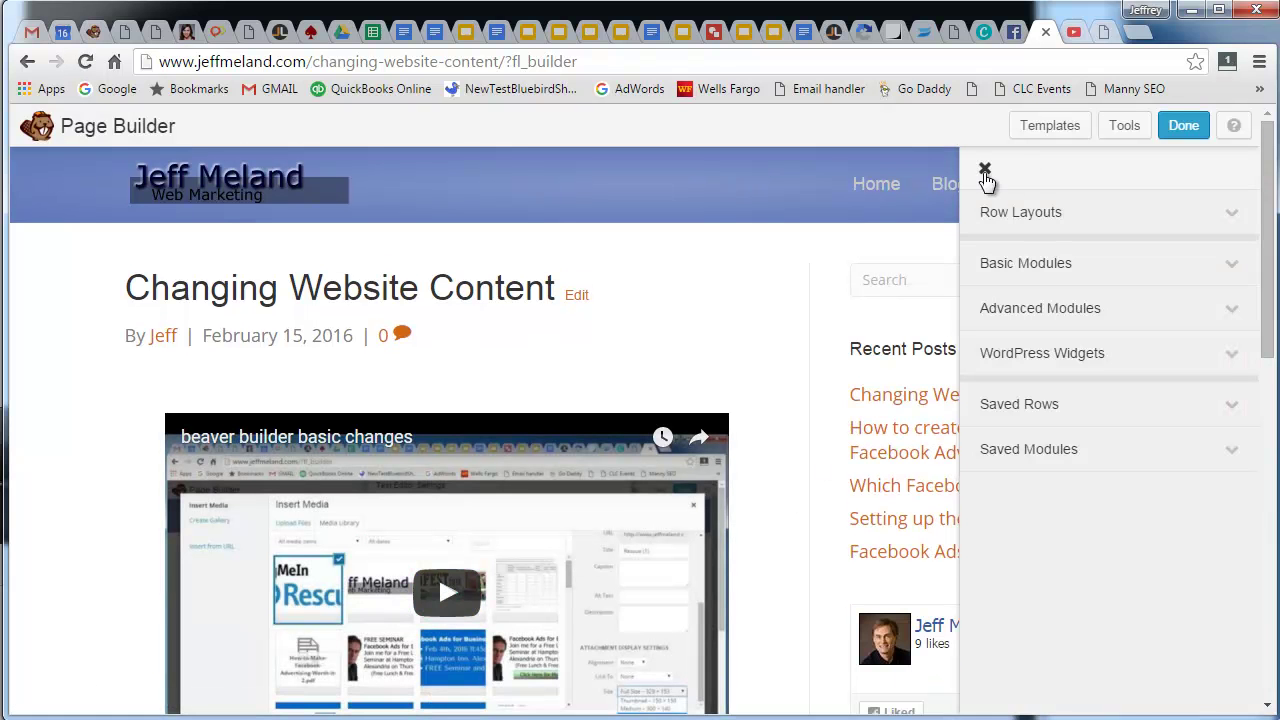
left_click(985, 170)
scroll(786, 614, "down", 5)
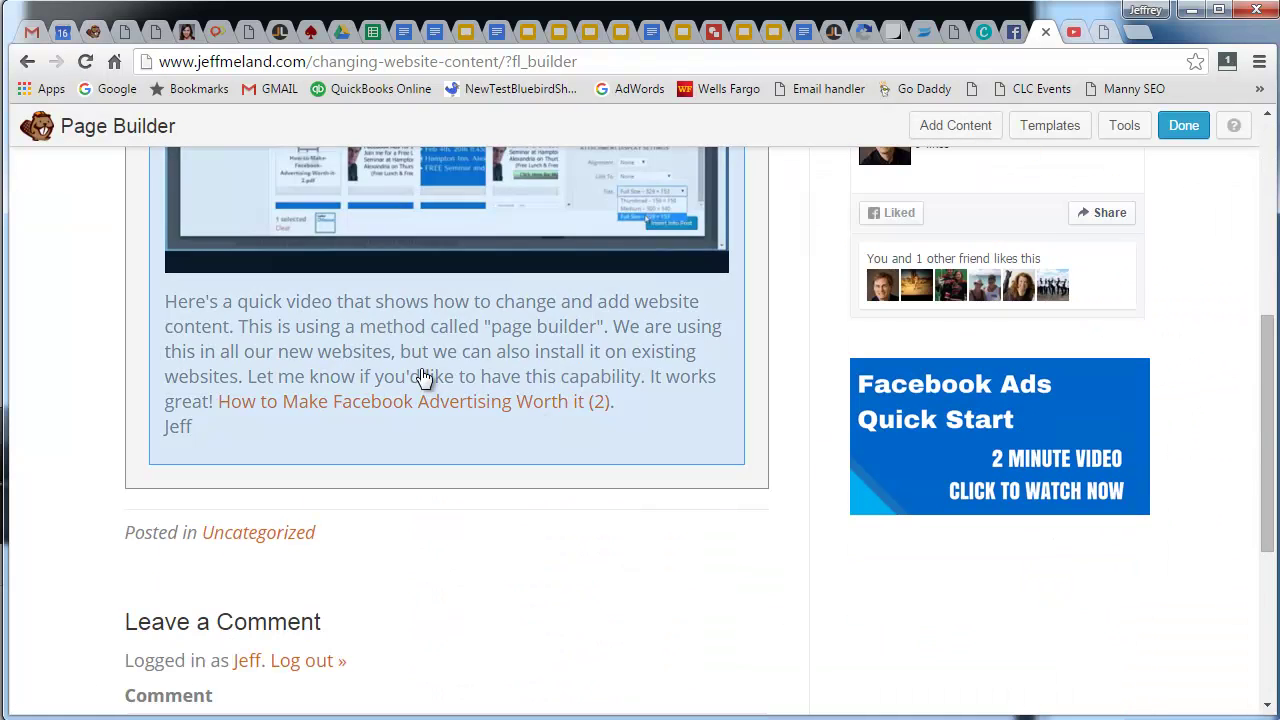
left_click(420, 373)
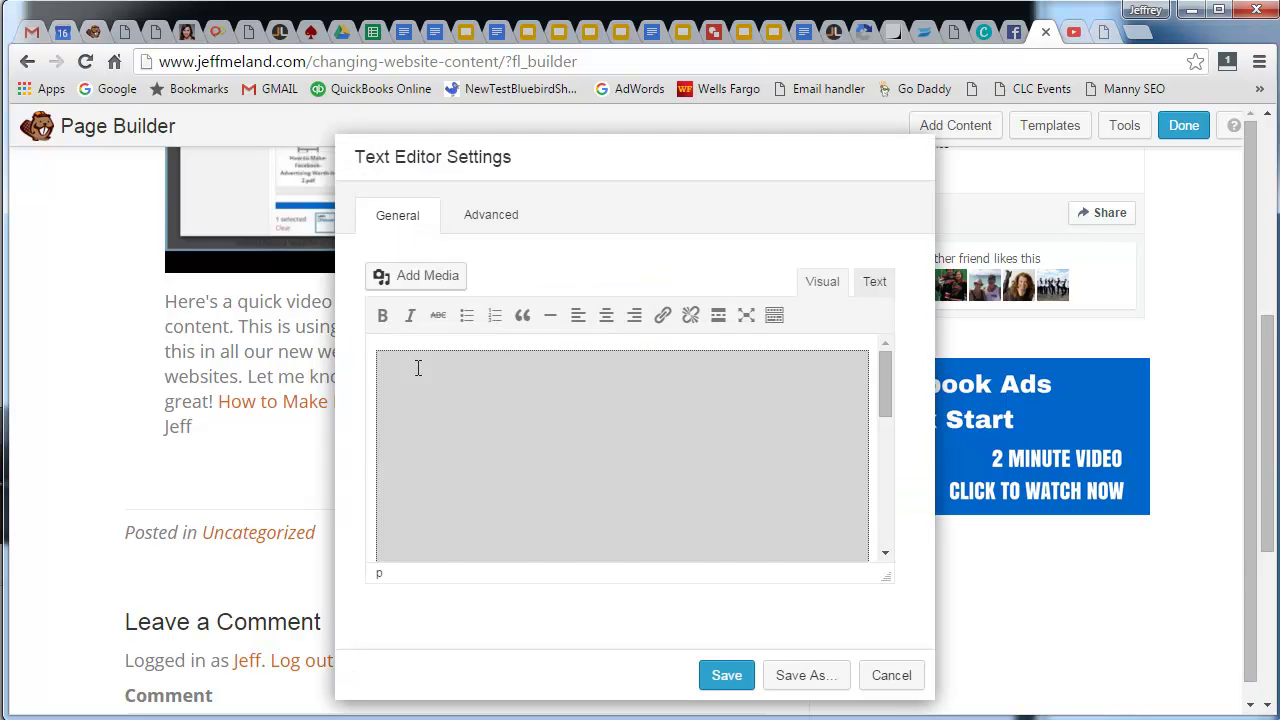
left_click_drag(883, 397, 883, 563)
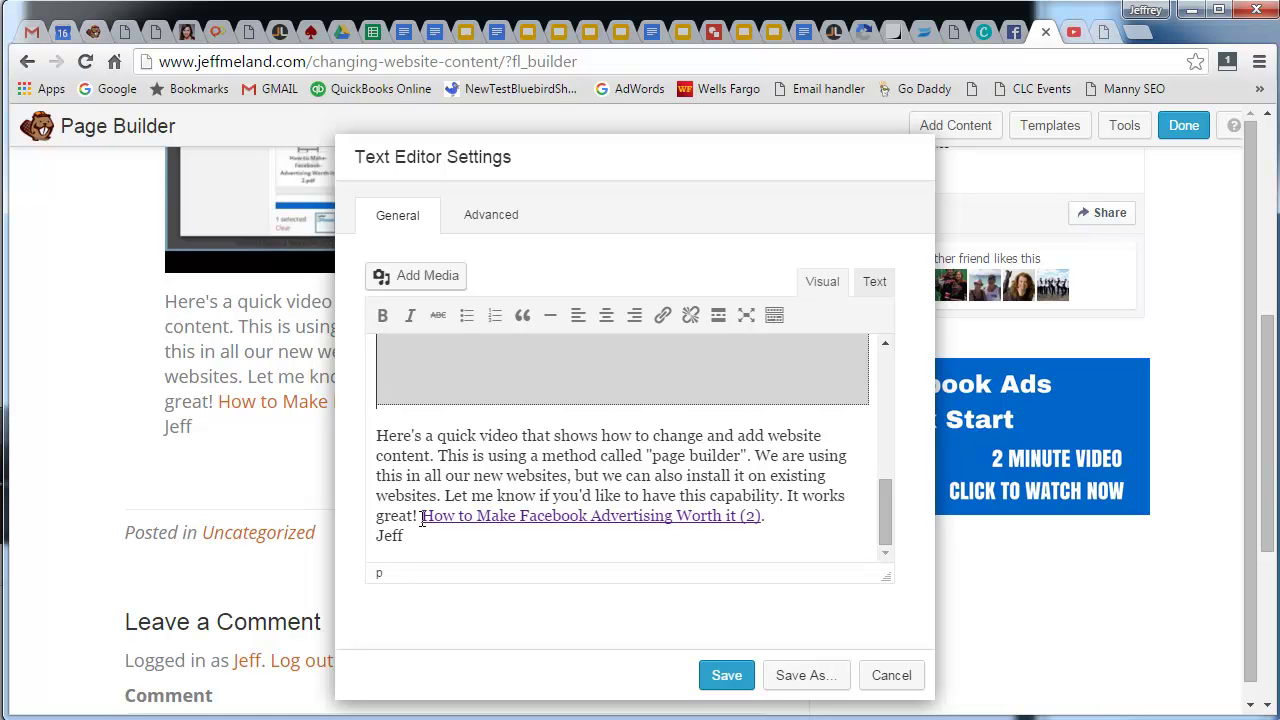
left_click(611, 515)
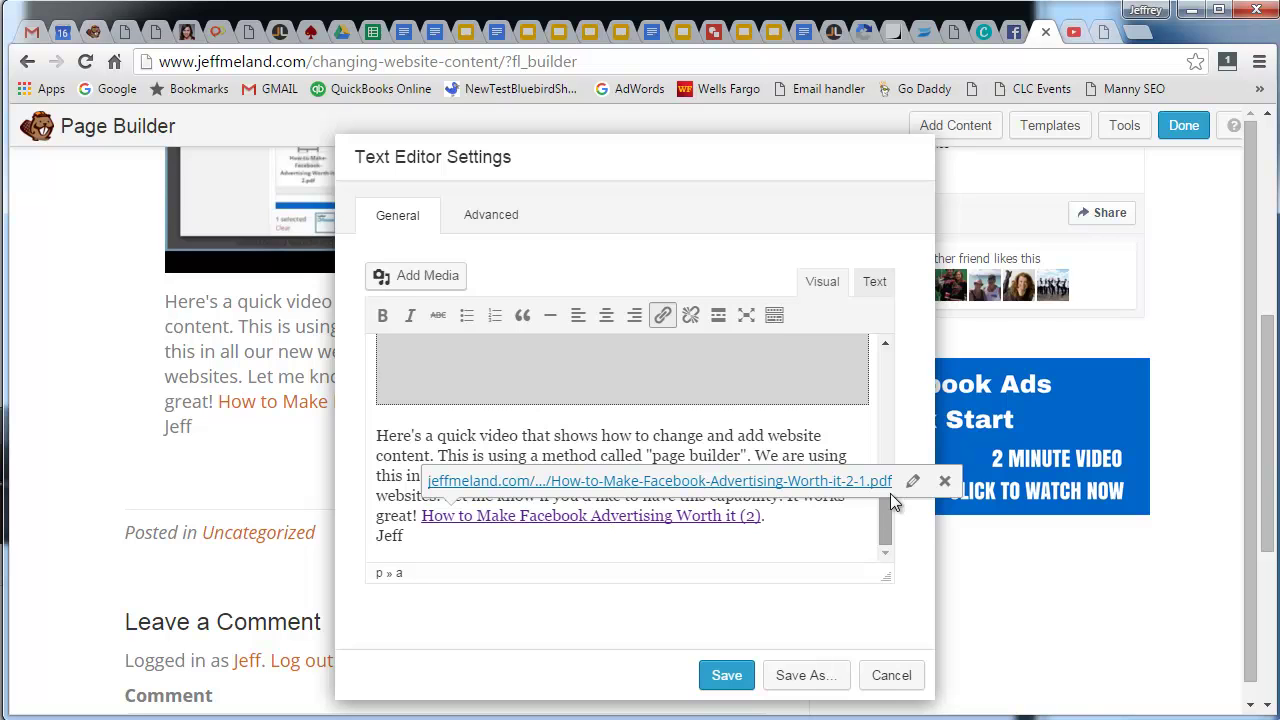
left_click(912, 482)
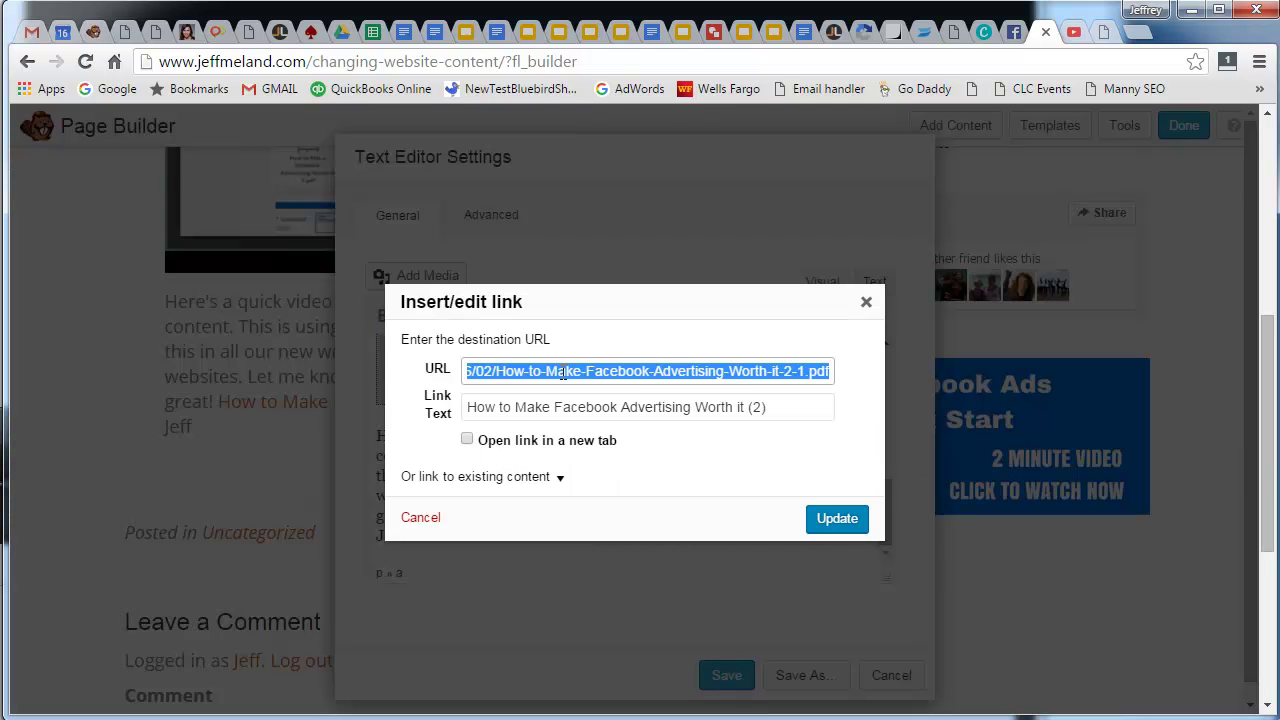
Set the PDF link's text to "click here to open the pdf document", make it open in a new tab, and update the link.
left_click(487, 371)
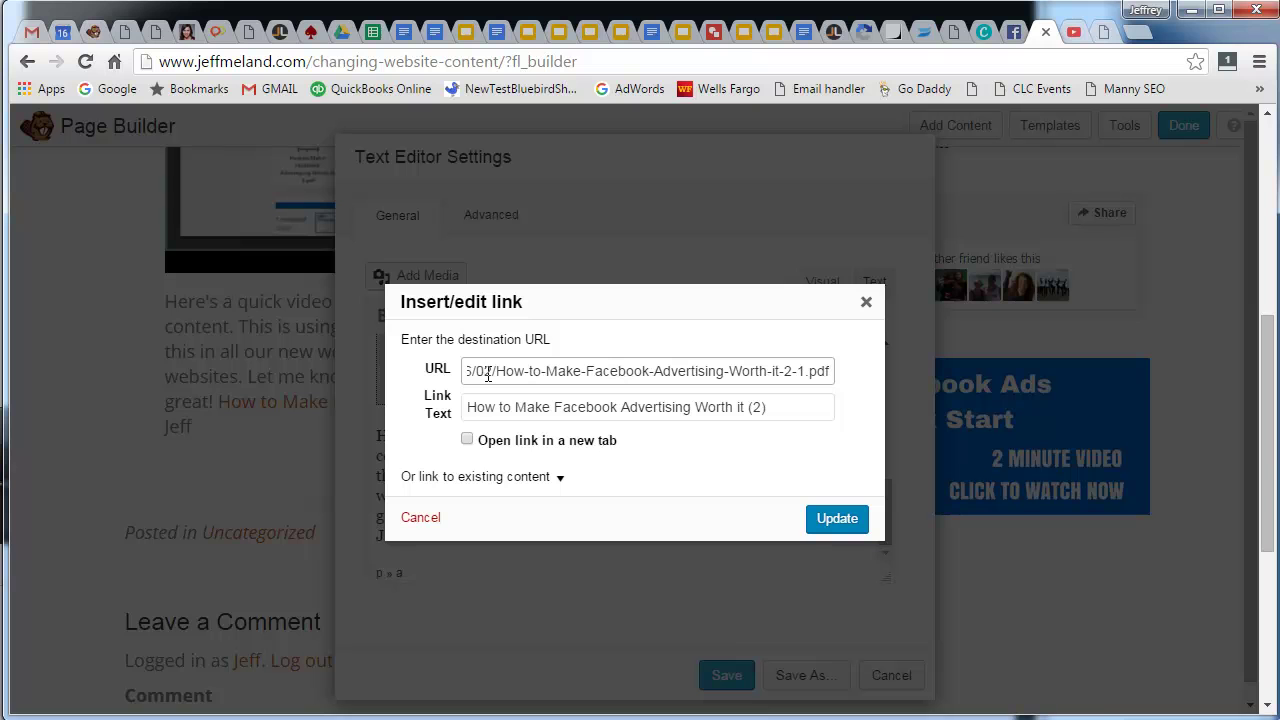
key("Home")
key("End")
left_click(549, 405)
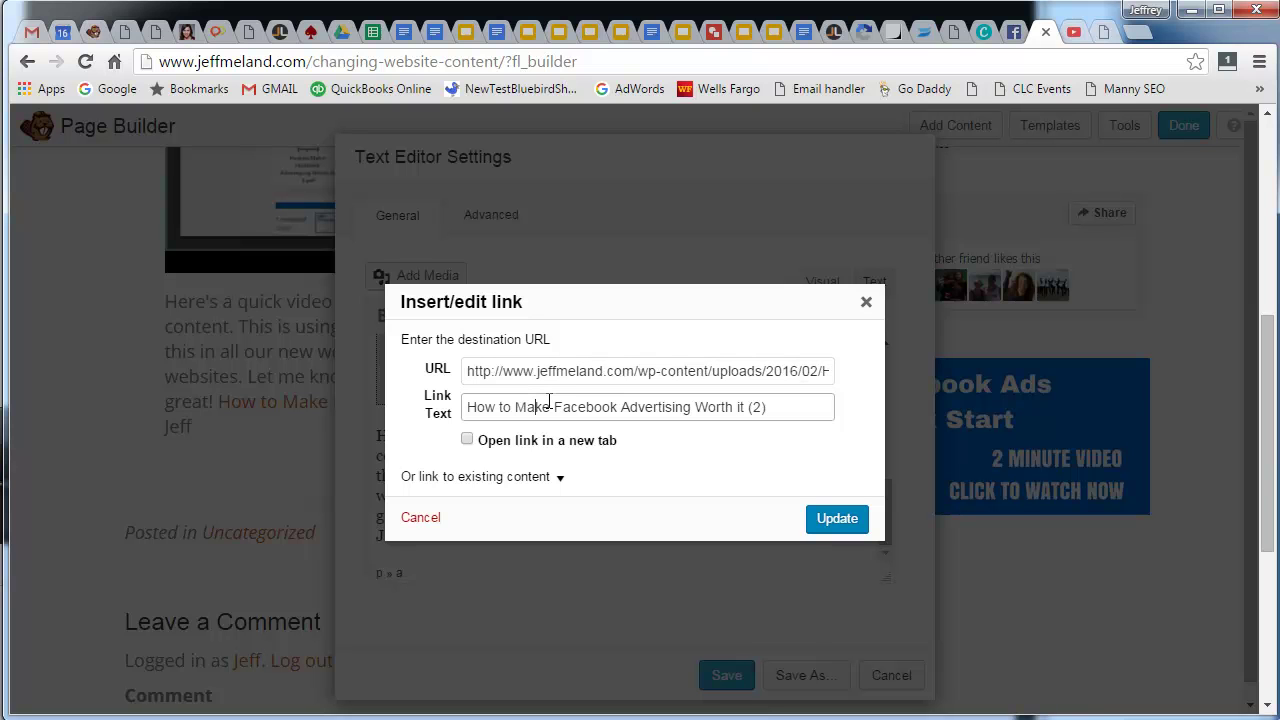
key("ctrl+a")
type("clic")
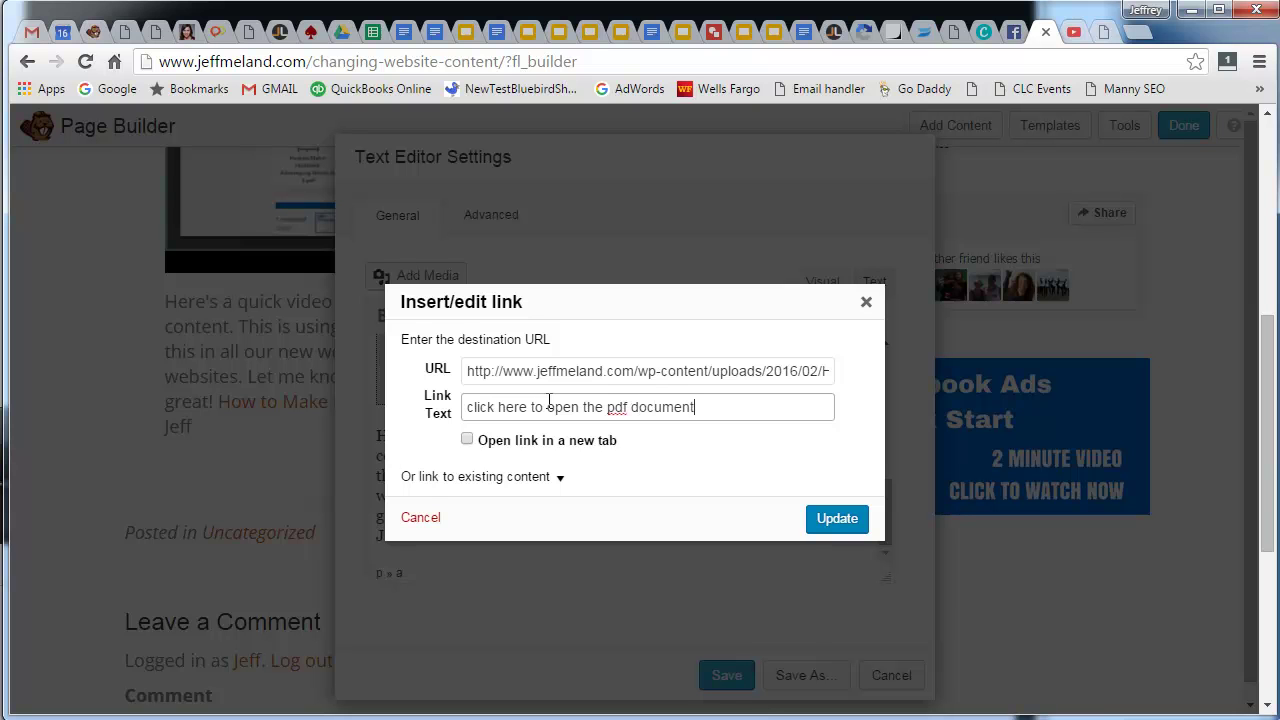
left_click(467, 440)
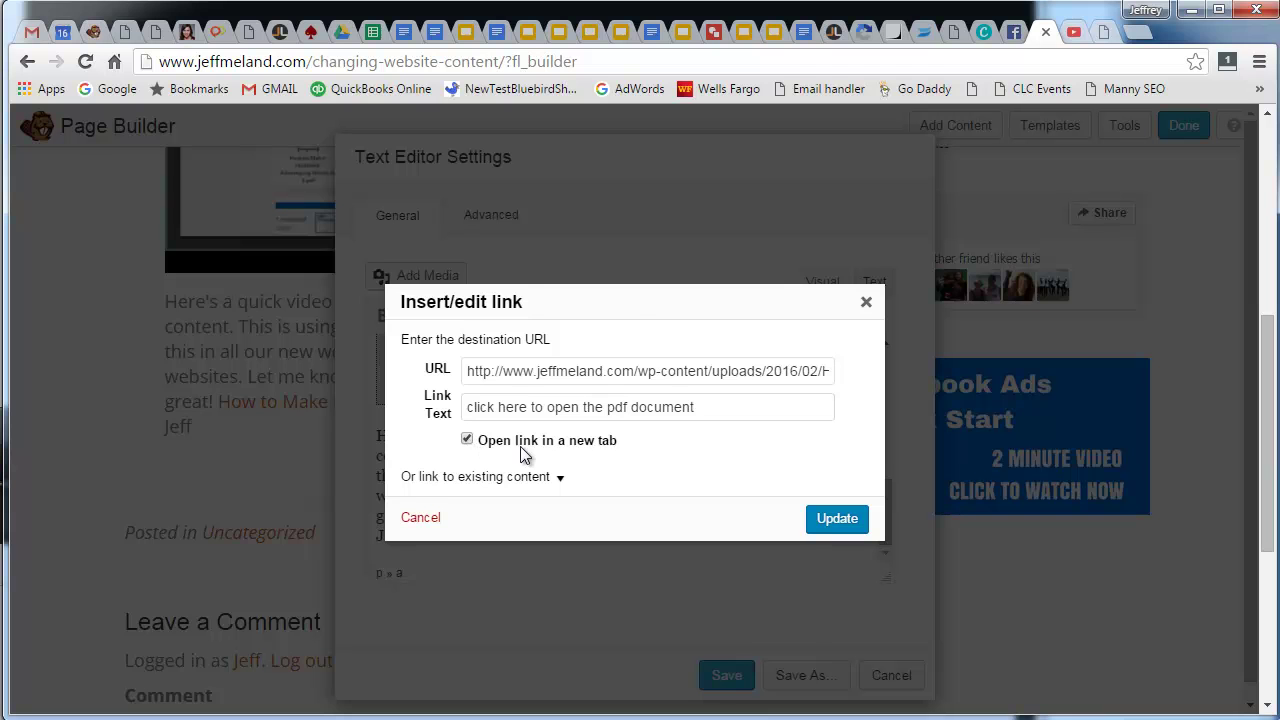
left_click(841, 520)
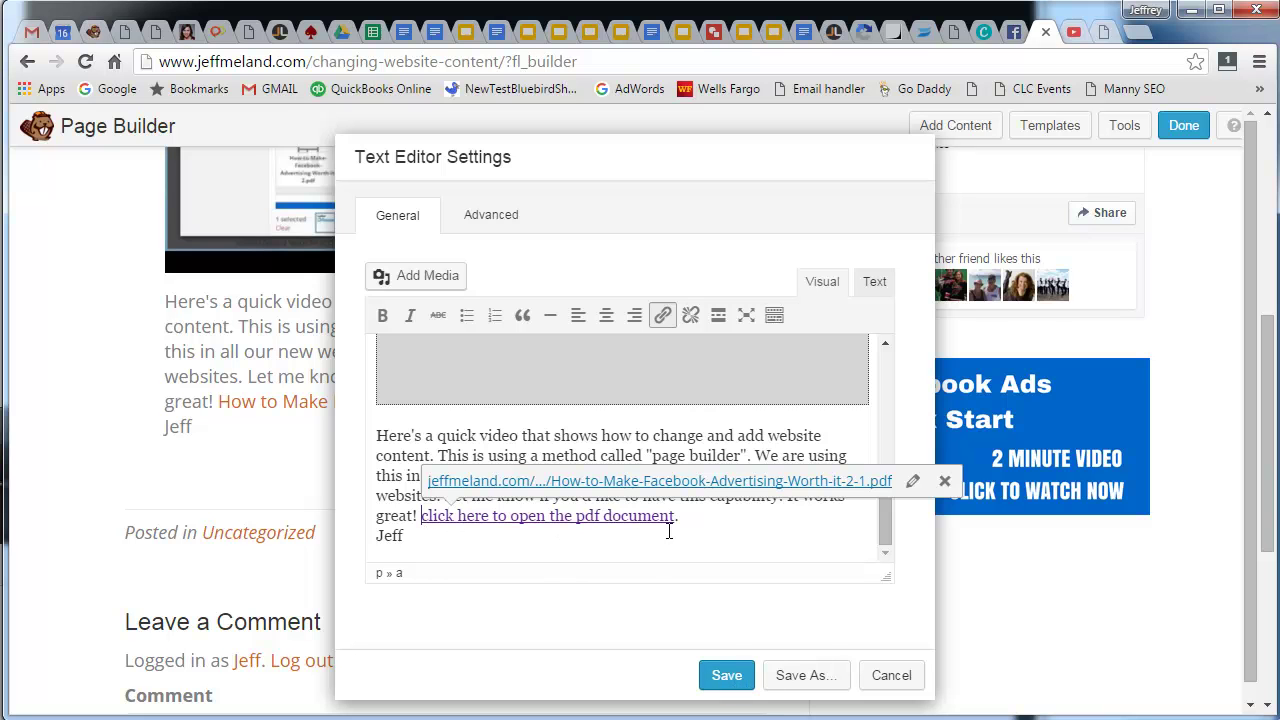
Save the text module, finish editing in Page Builder, and publish the changes to the post.
left_click(726, 675)
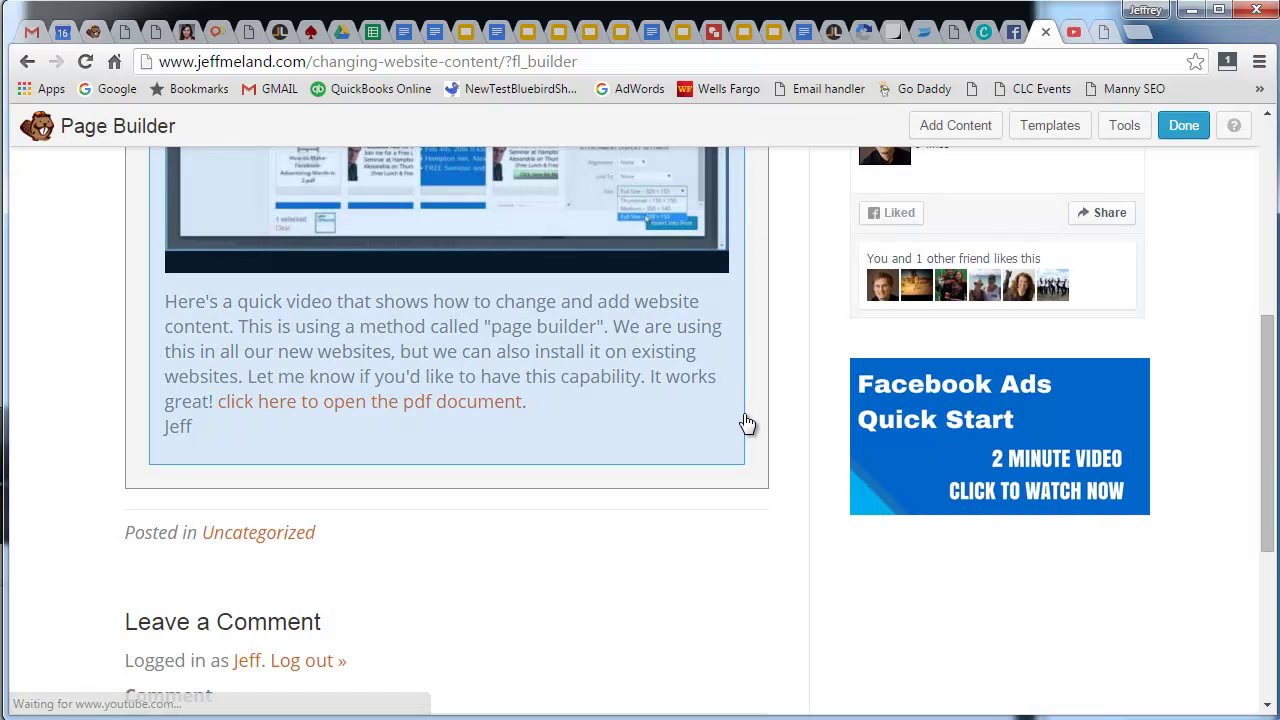
left_click(1180, 126)
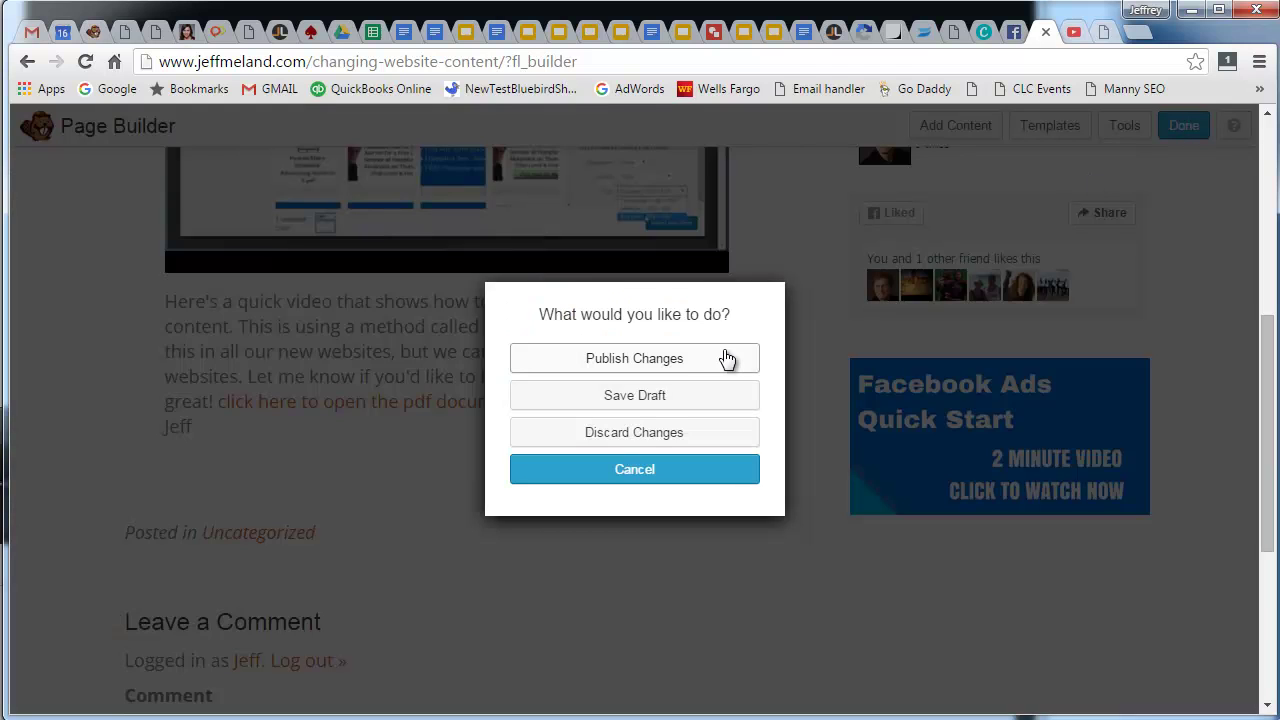
left_click(733, 364)
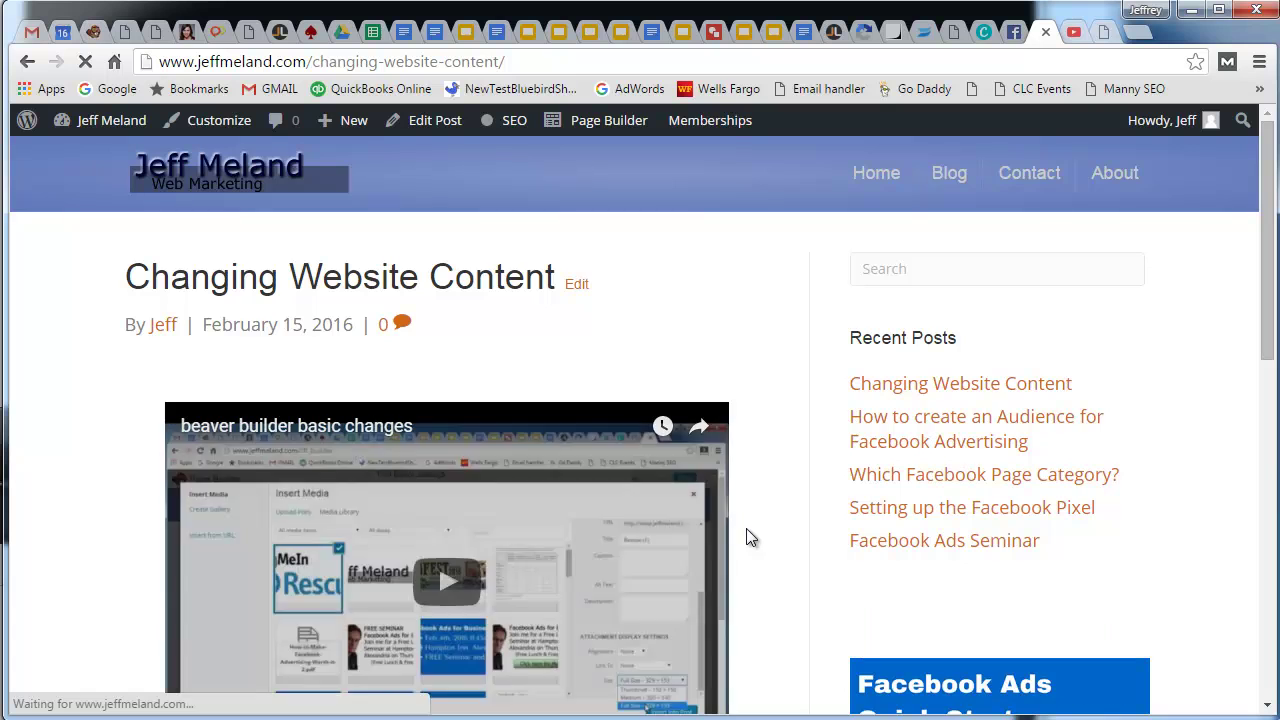
Test the reworded PDF link on the published post, check the document in its separate tab, and close that tab.
scroll(877, 403, "down", 6)
scroll(746, 458, "up", 3)
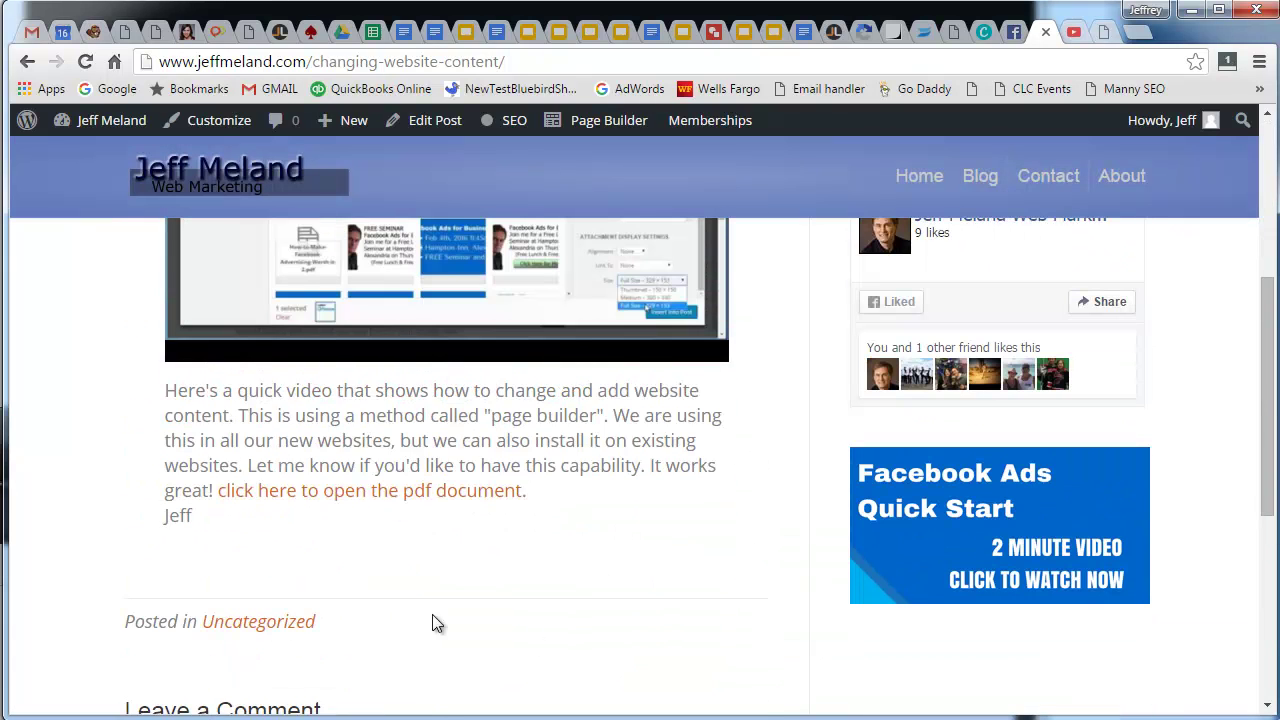
left_click(424, 492)
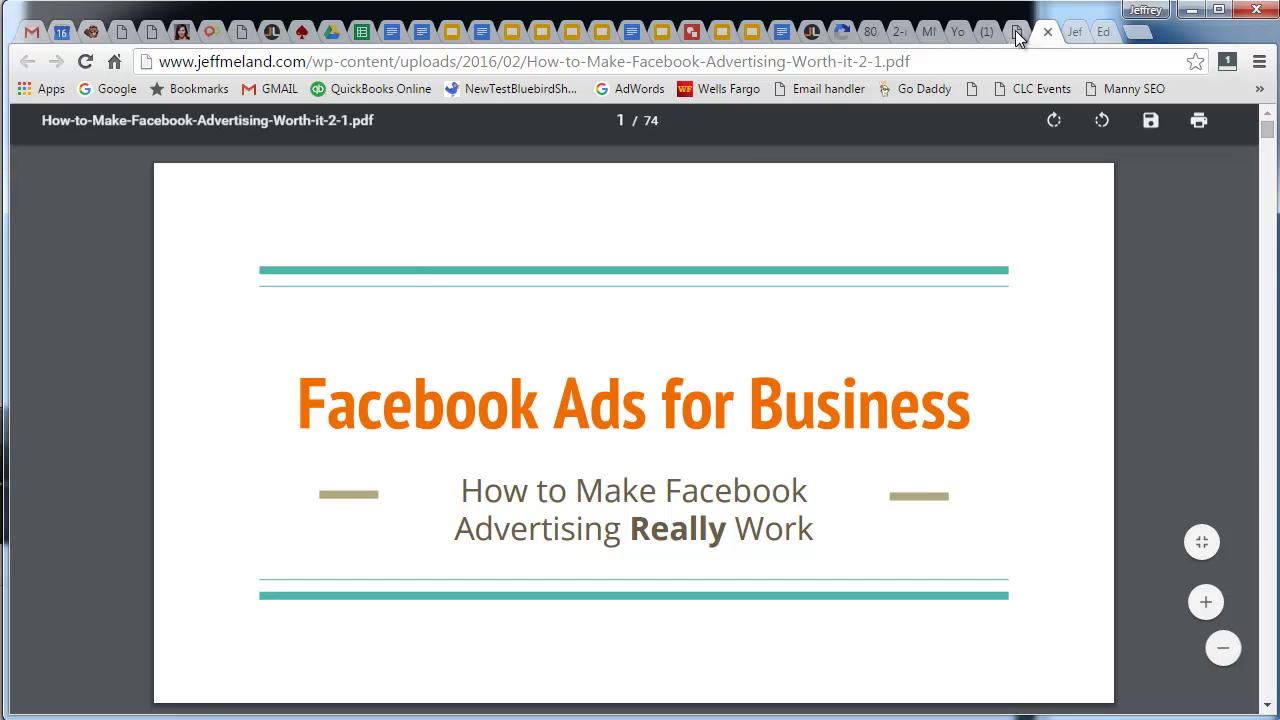
left_click(1022, 35)
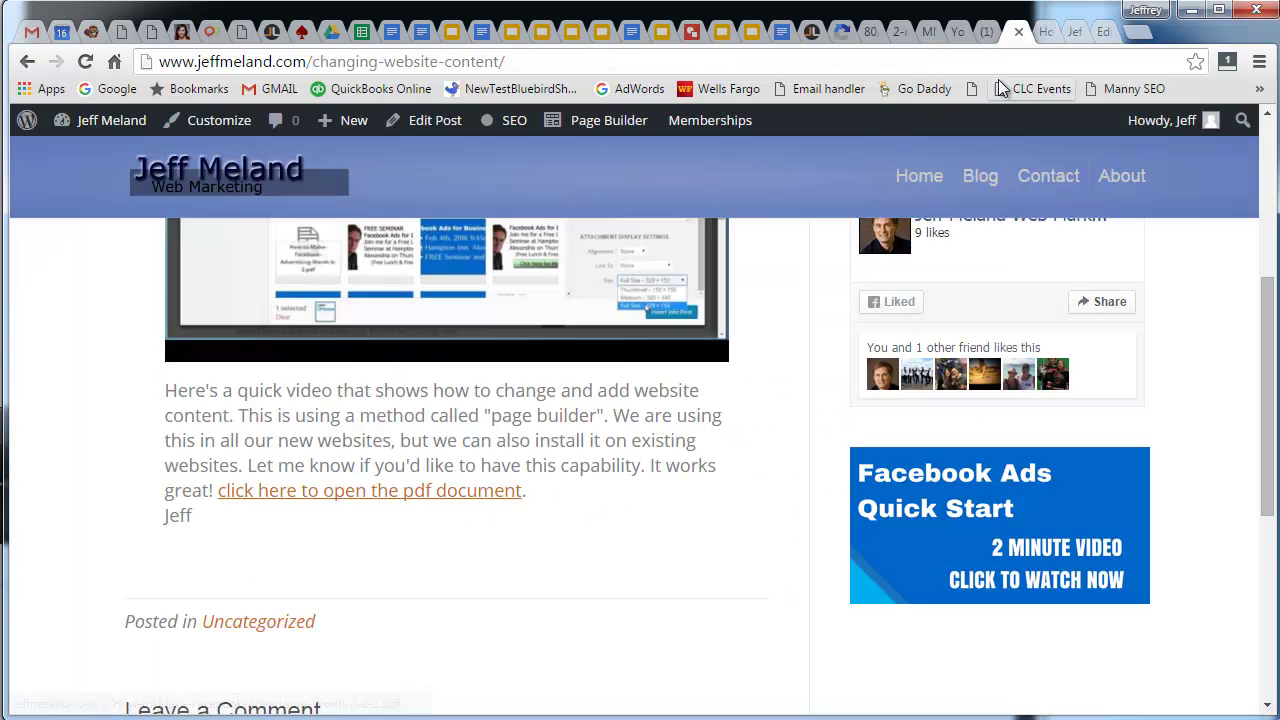
left_click(1048, 31)
scroll(733, 530, "down", 3)
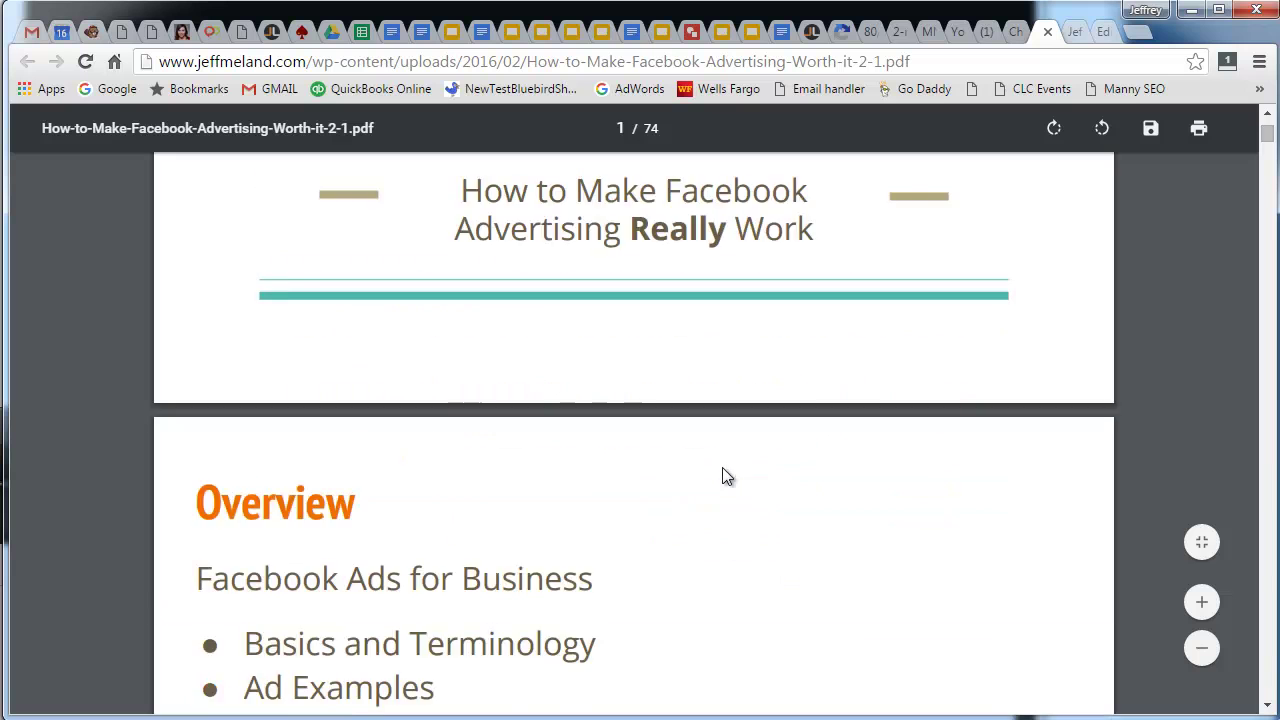
scroll(723, 462, "up", 3)
left_click(1047, 33)
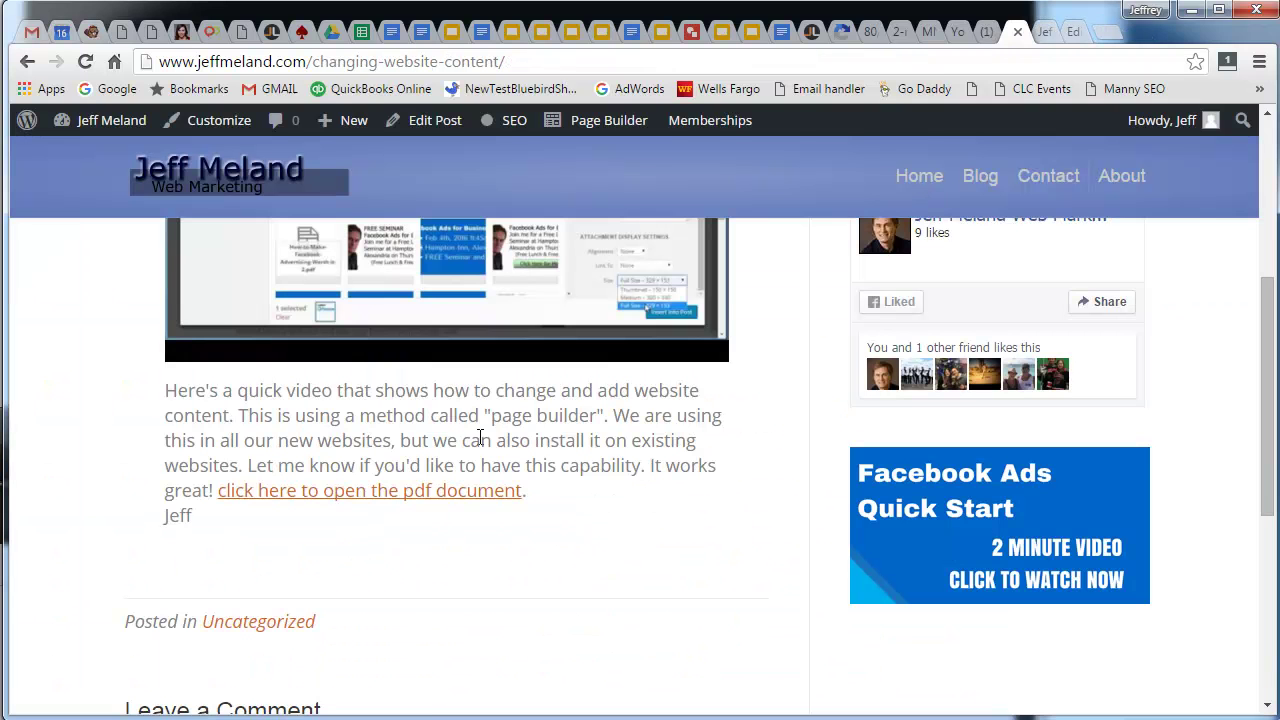